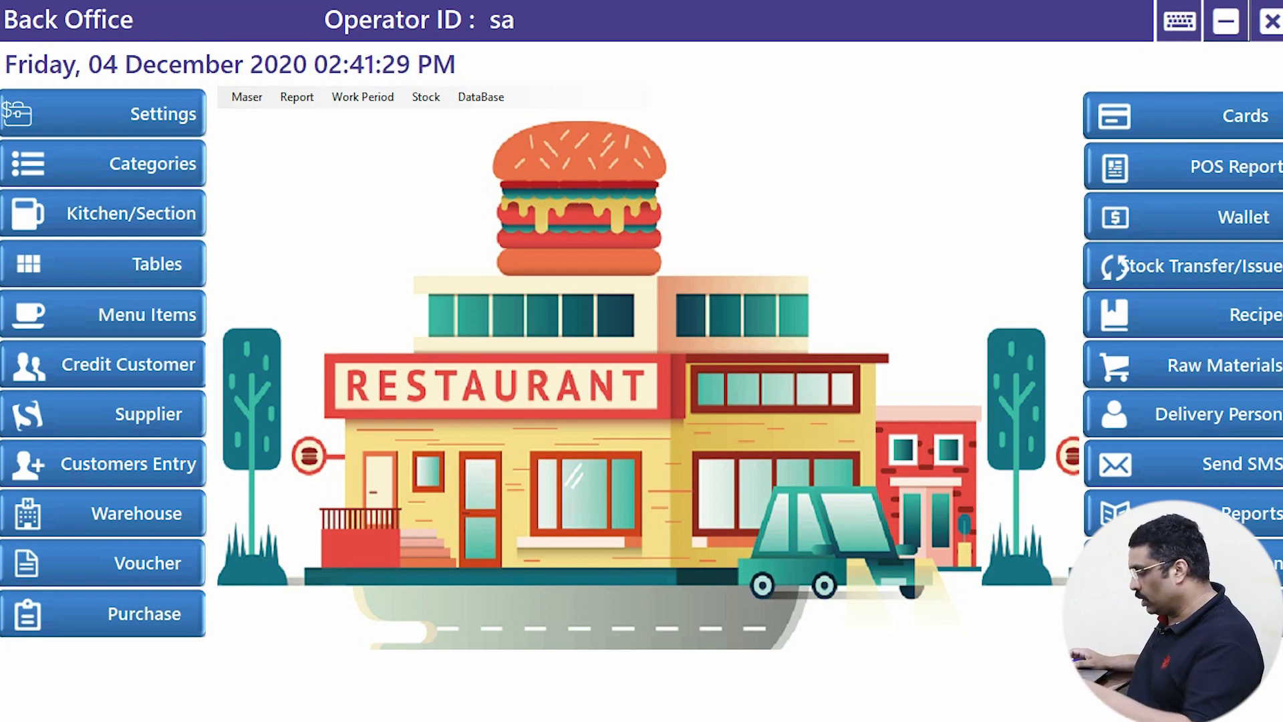
- Review the restaurant's stored details under Master > Restaurant Info, then close them
{"action": "key", "text": "alt"}
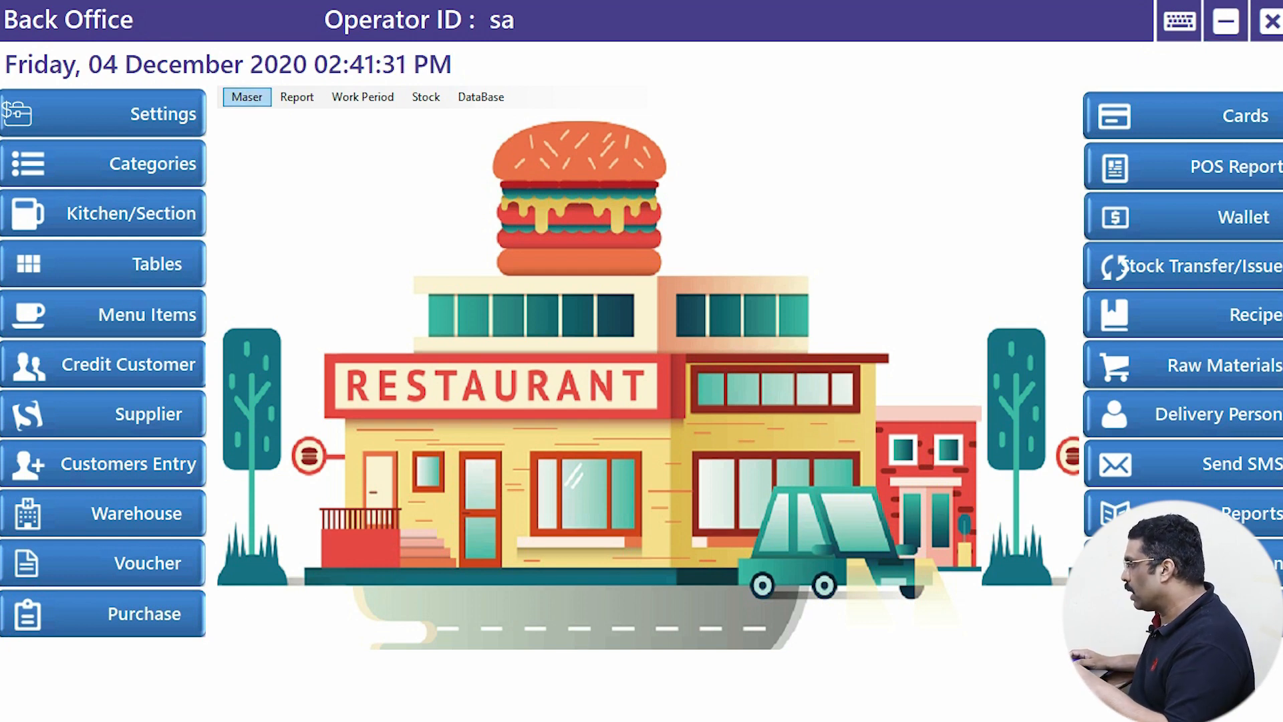
{"action": "key", "text": "alt"}
{"action": "key", "text": "alt"}
{"action": "key", "text": "Return"}
{"action": "key", "text": "Down"}
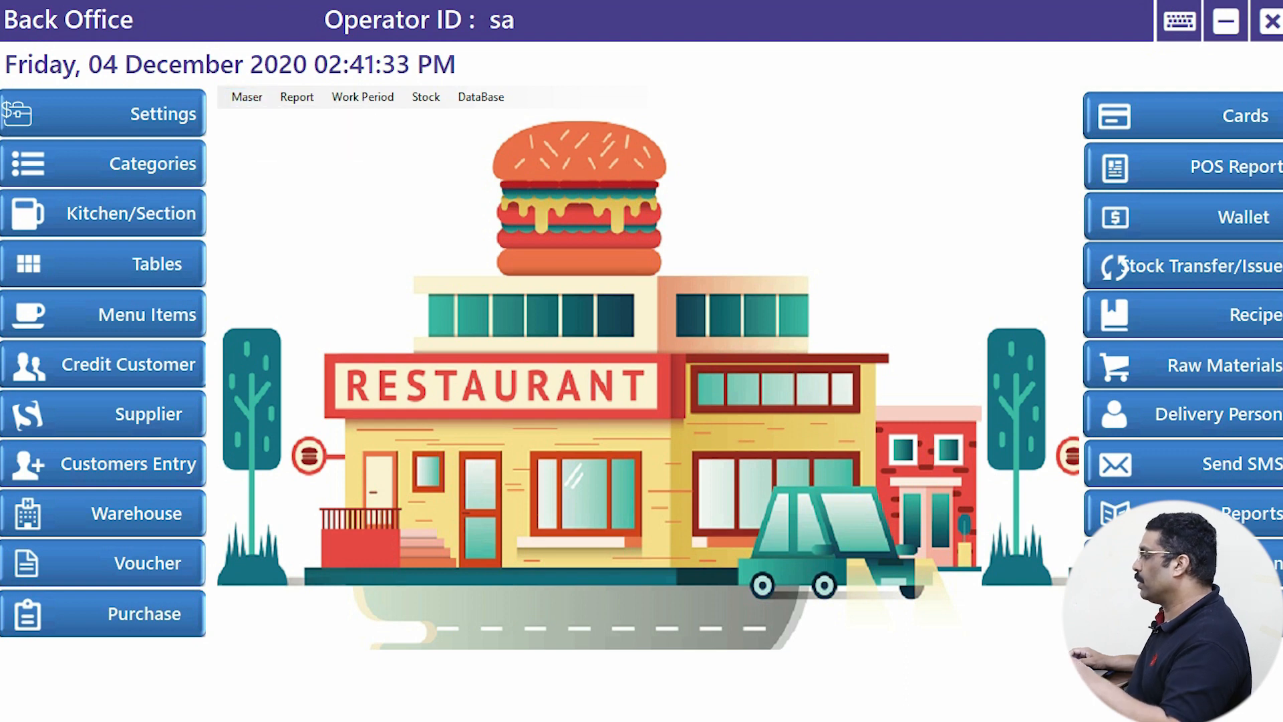
{"action": "key", "text": "Return"}
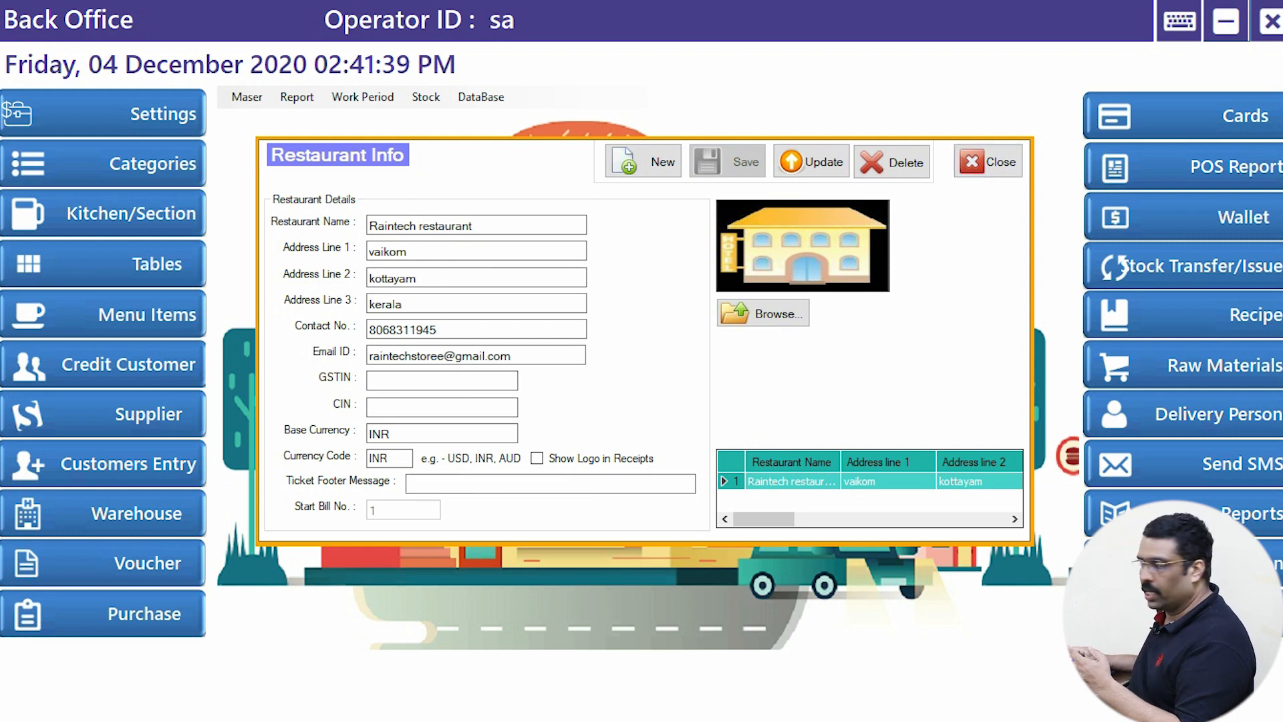
{"action": "left_click", "coordinate": [987, 162]}
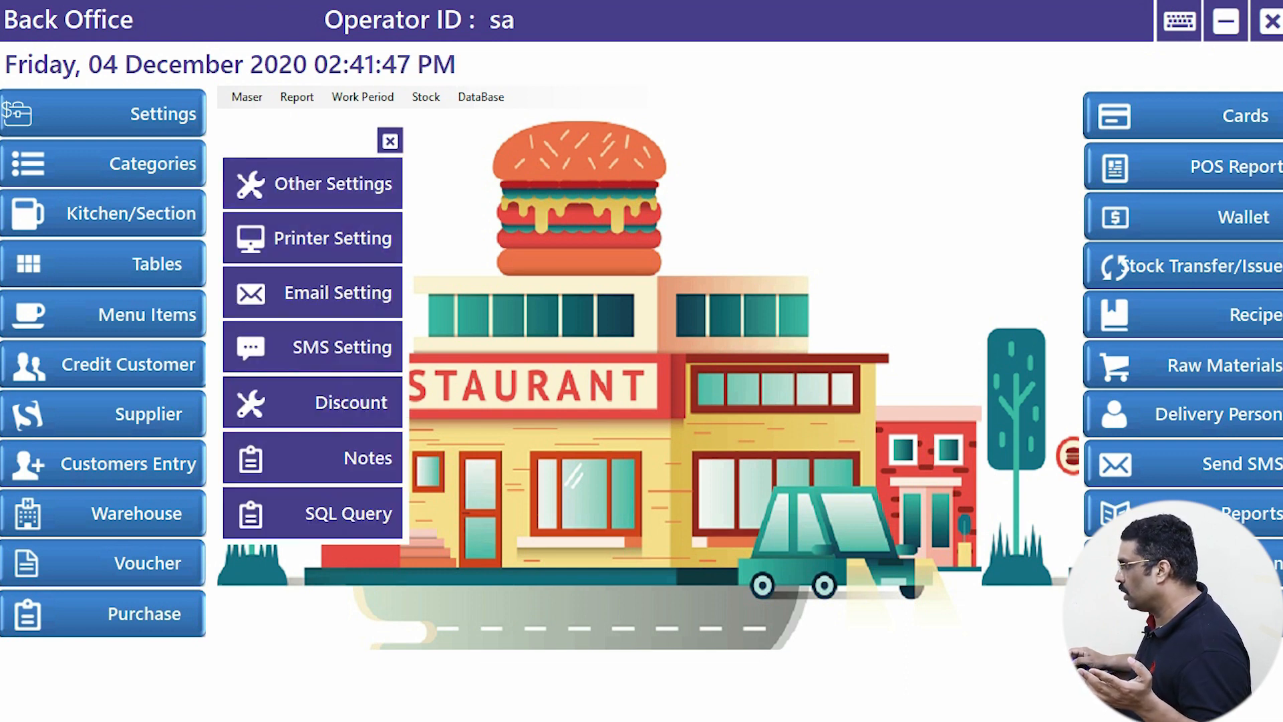
- Confirm the terminal's Printer Setting uses XP-80C, then close it and the Settings menu
{"action": "left_click", "coordinate": [390, 140]}
{"action": "left_click", "coordinate": [100, 113]}
{"action": "left_click", "coordinate": [312, 238]}
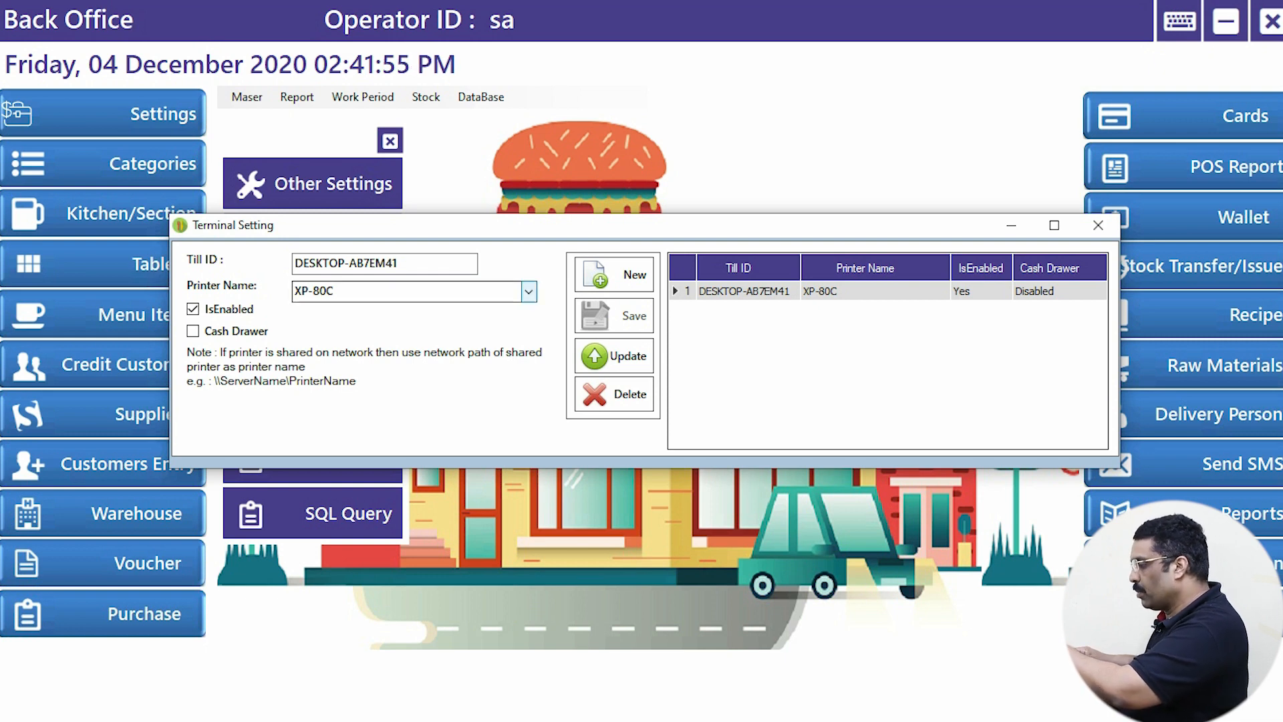
{"action": "left_click", "coordinate": [528, 291]}
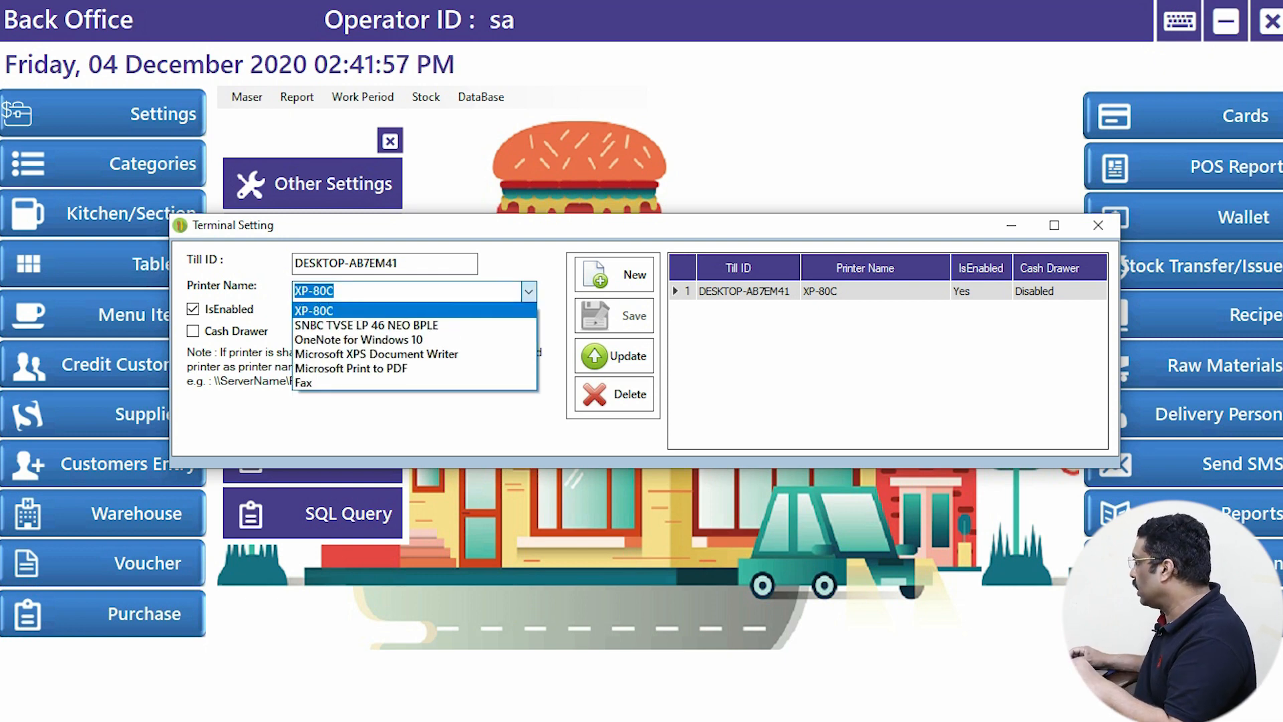
{"action": "left_click", "coordinate": [1098, 224]}
{"action": "left_click", "coordinate": [1098, 224]}
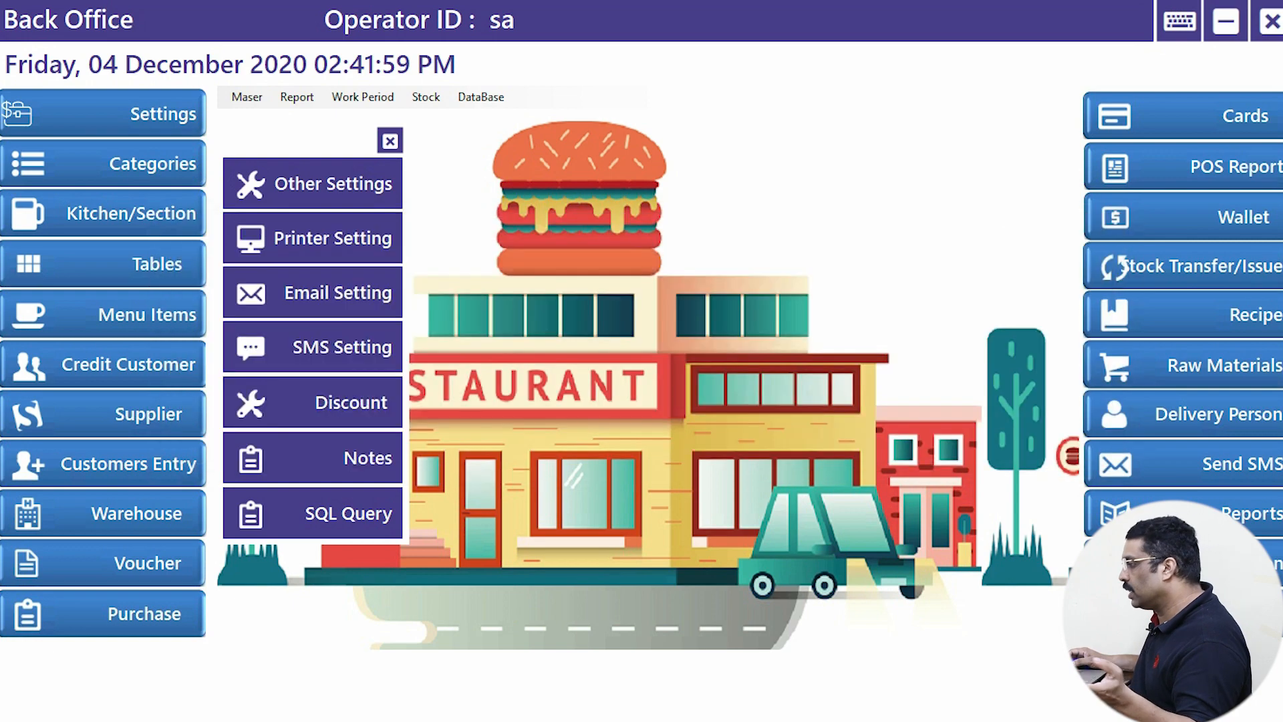
{"action": "key", "text": "Escape"}
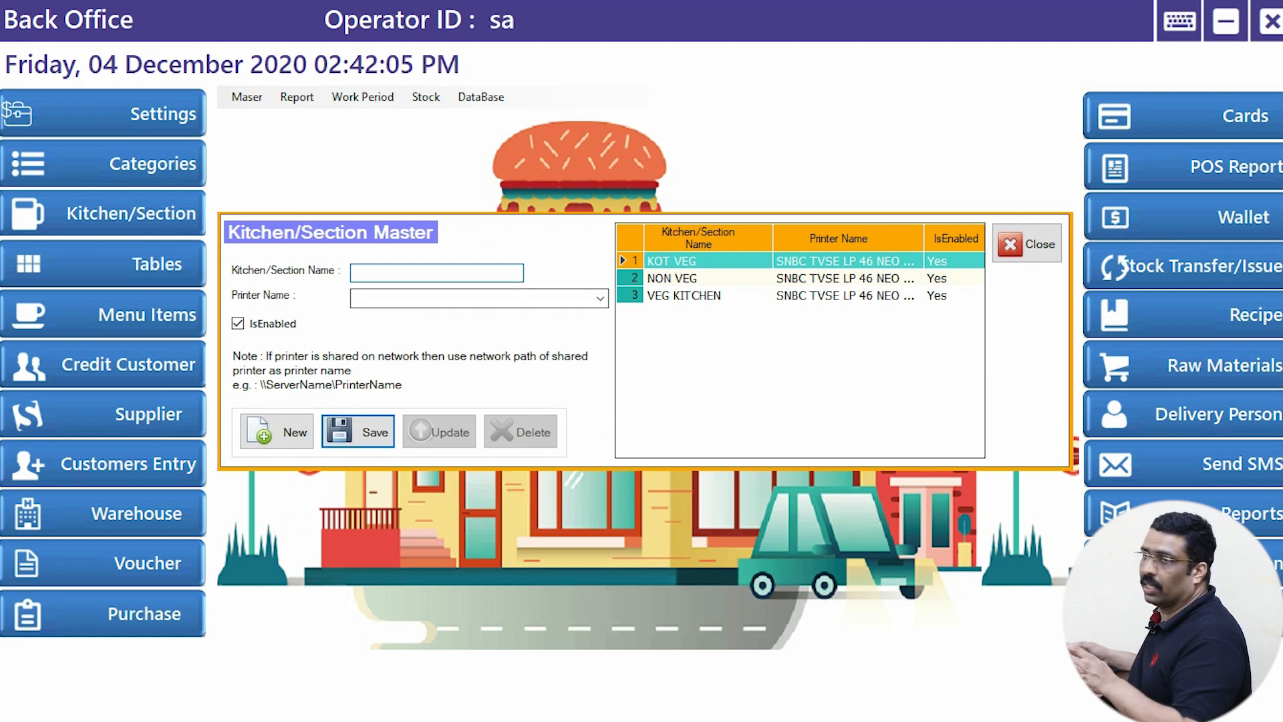
- Check which printer the NON VEG section uses, then close the Kitchen/Section Master
{"action": "left_click", "coordinate": [671, 278]}
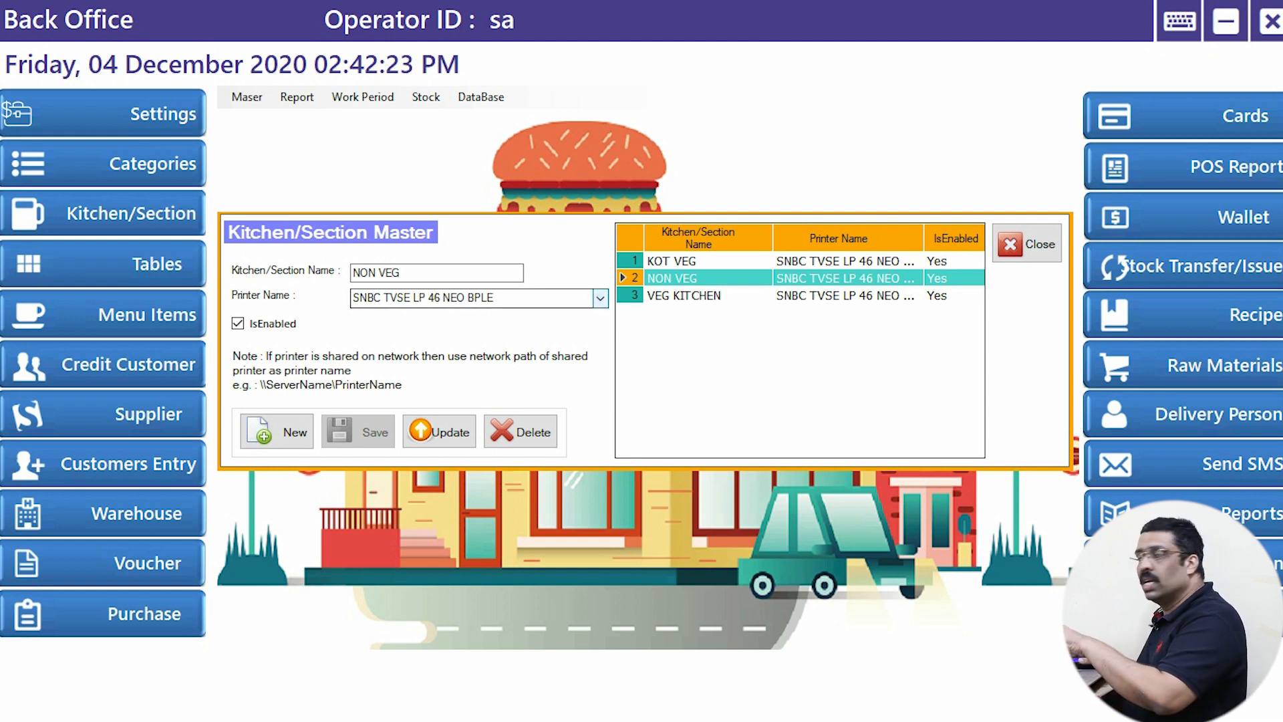
{"action": "left_click", "coordinate": [600, 298]}
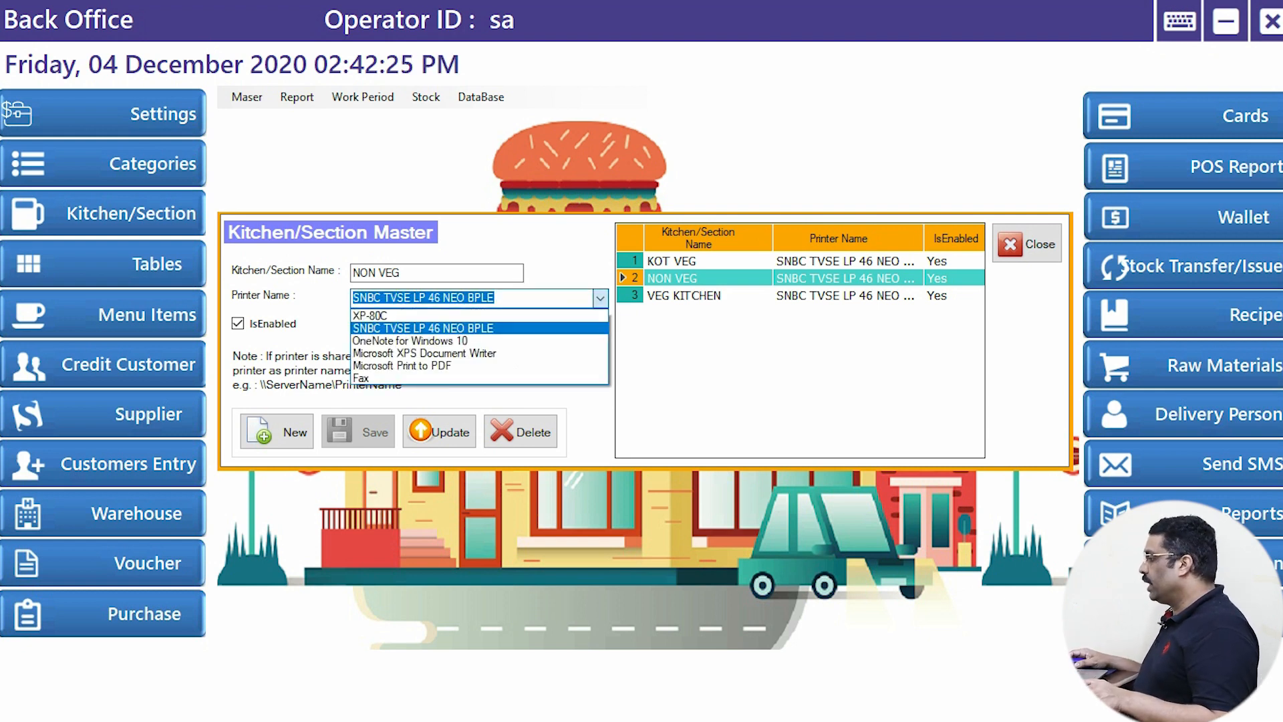
{"action": "left_click", "coordinate": [1027, 244]}
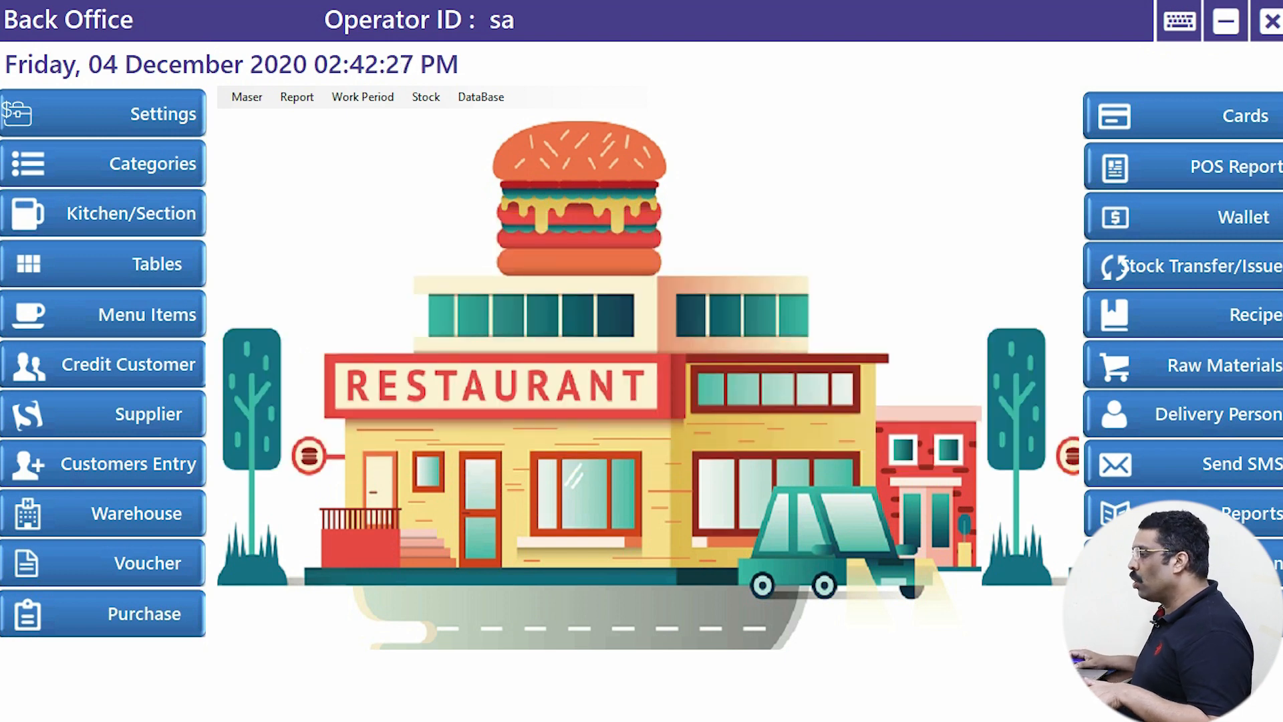
- Open the List of Tables and review tables T3, T2 and T1
{"action": "left_click", "coordinate": [103, 264]}
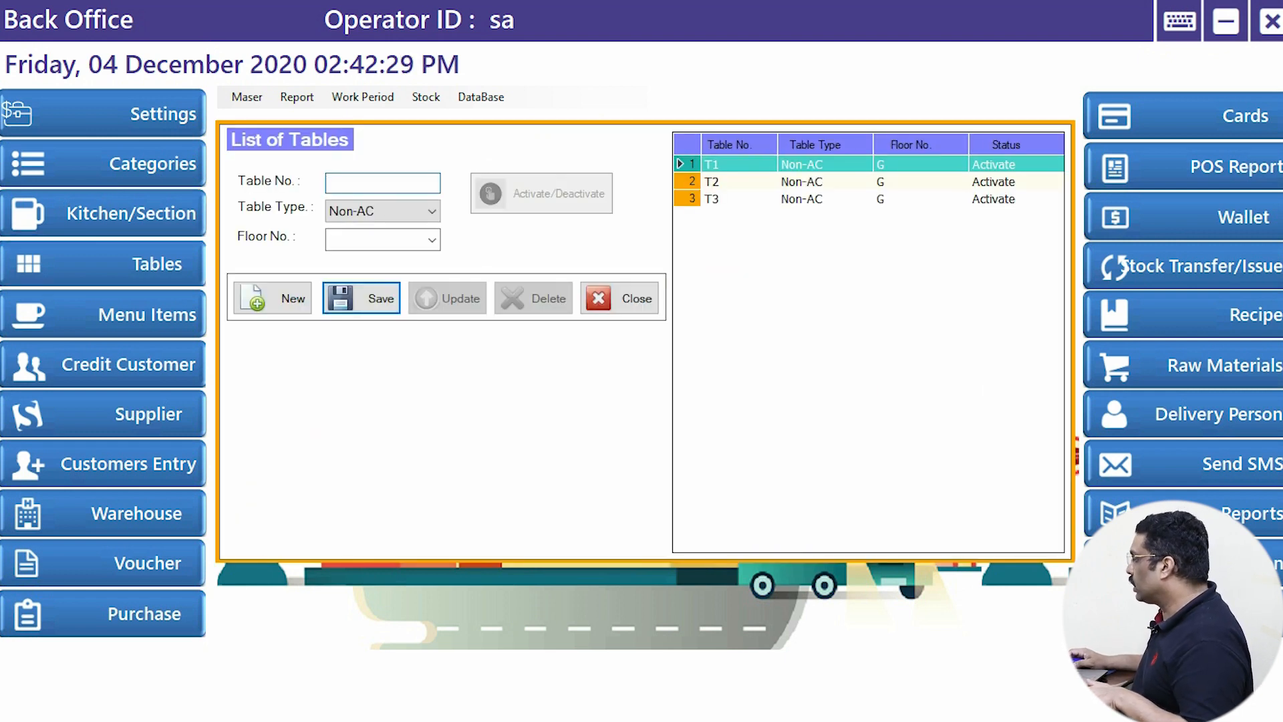
{"action": "left_click", "coordinate": [735, 198]}
{"action": "left_click", "coordinate": [735, 181]}
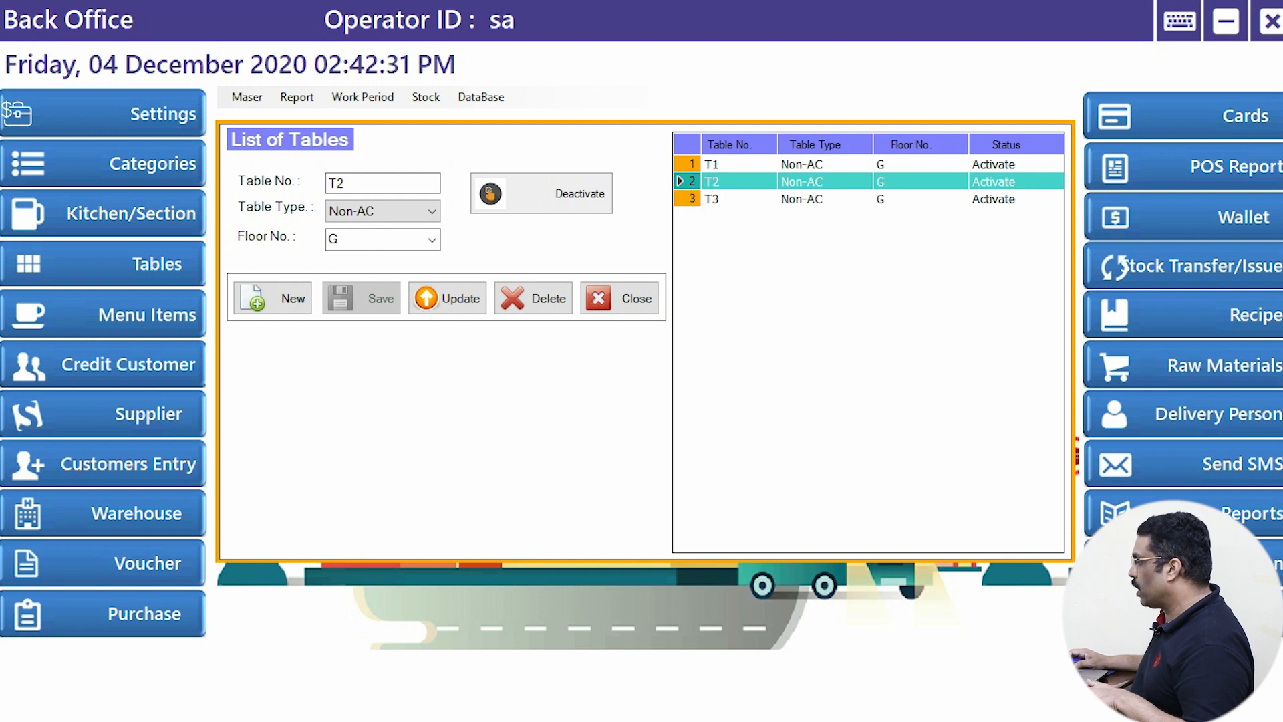
{"action": "left_click", "coordinate": [735, 164]}
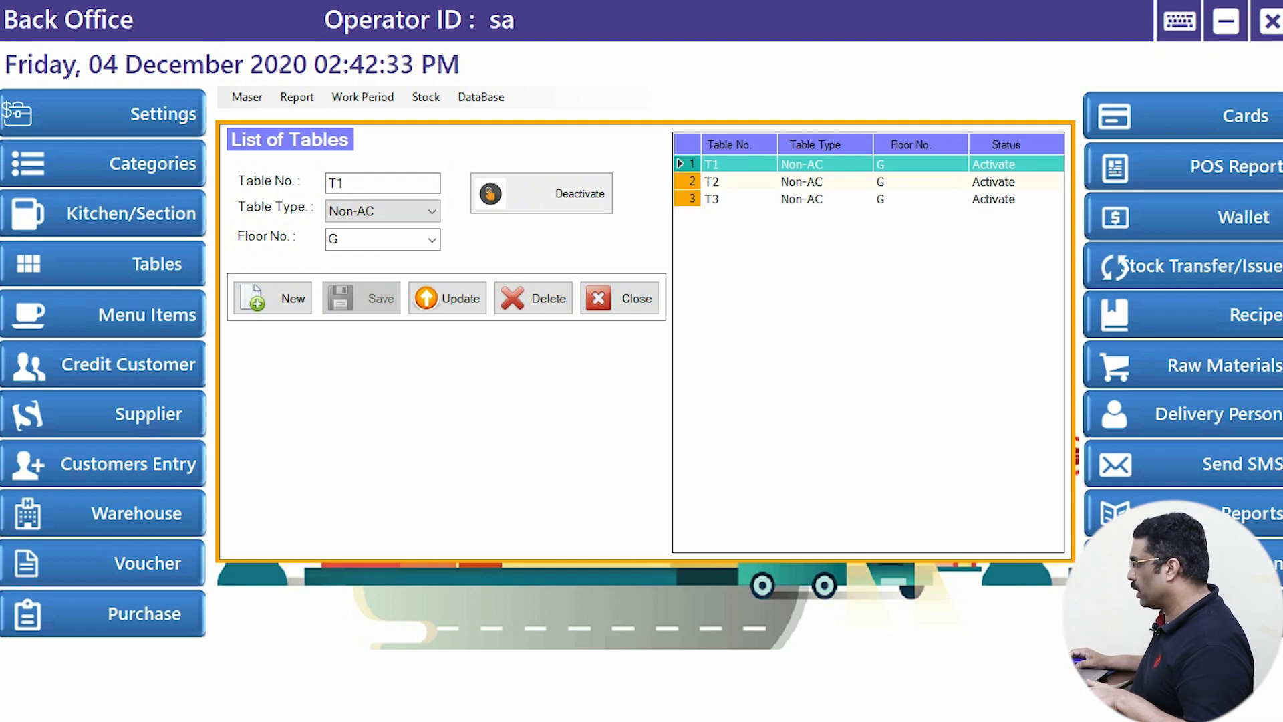
- Add a new table T4 on floor G and save it
{"action": "left_click", "coordinate": [272, 298]}
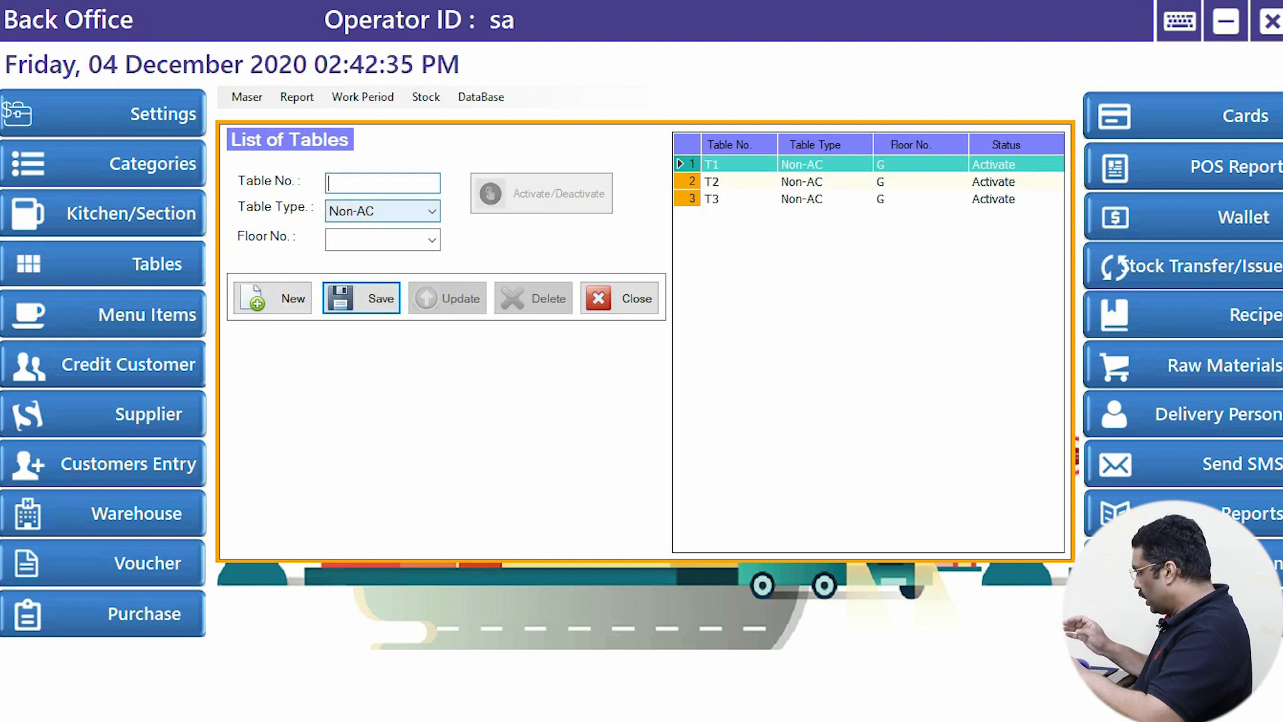
{"action": "type", "text": "T4"}
{"action": "left_click", "coordinate": [431, 240]}
{"action": "key", "text": "Return"}
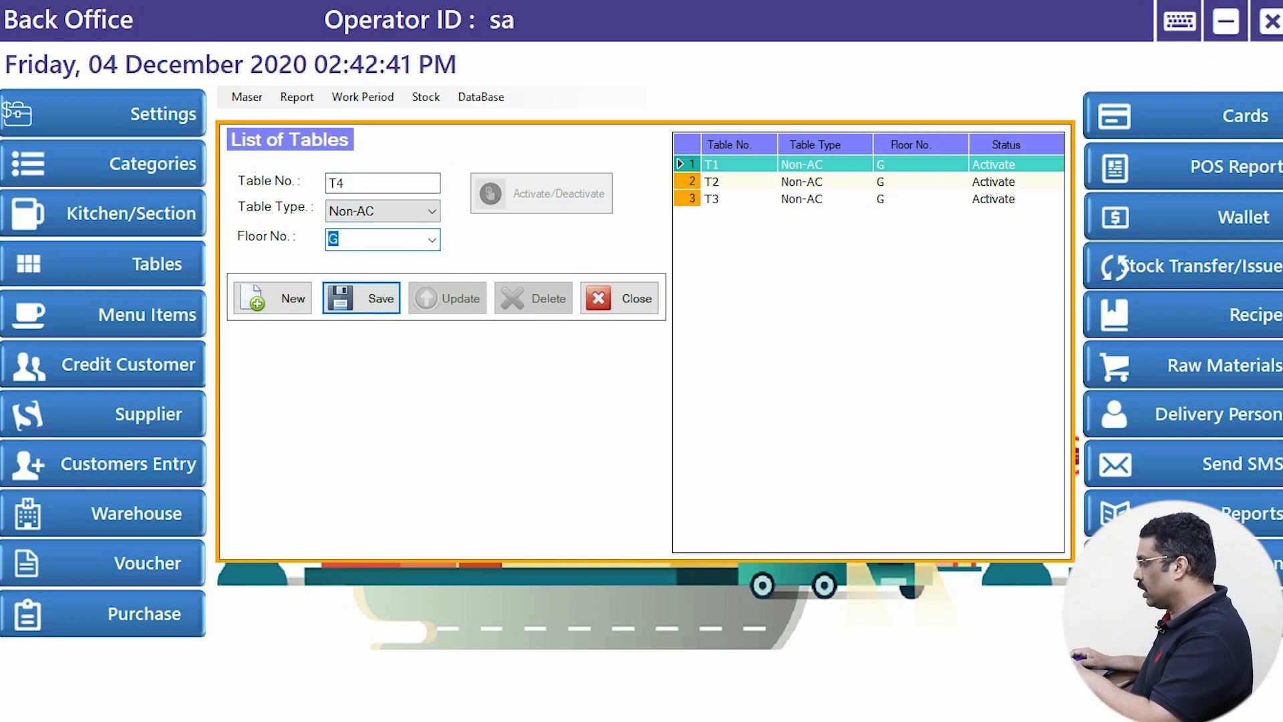
{"action": "key", "text": "Return"}
{"action": "key", "text": "Return"}
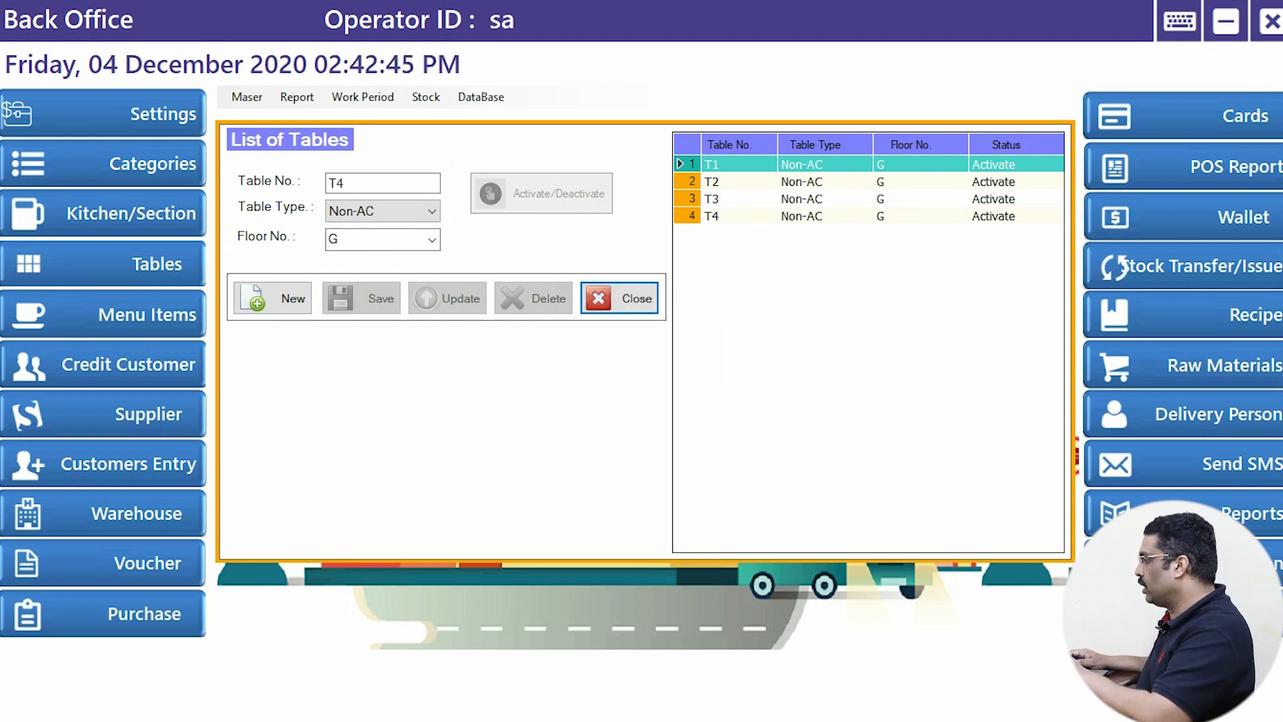
- Add another table T5 on floor G, save it and acknowledge the confirmation
{"action": "key", "text": "shift+Tab"}
{"action": "key", "text": "Return"}
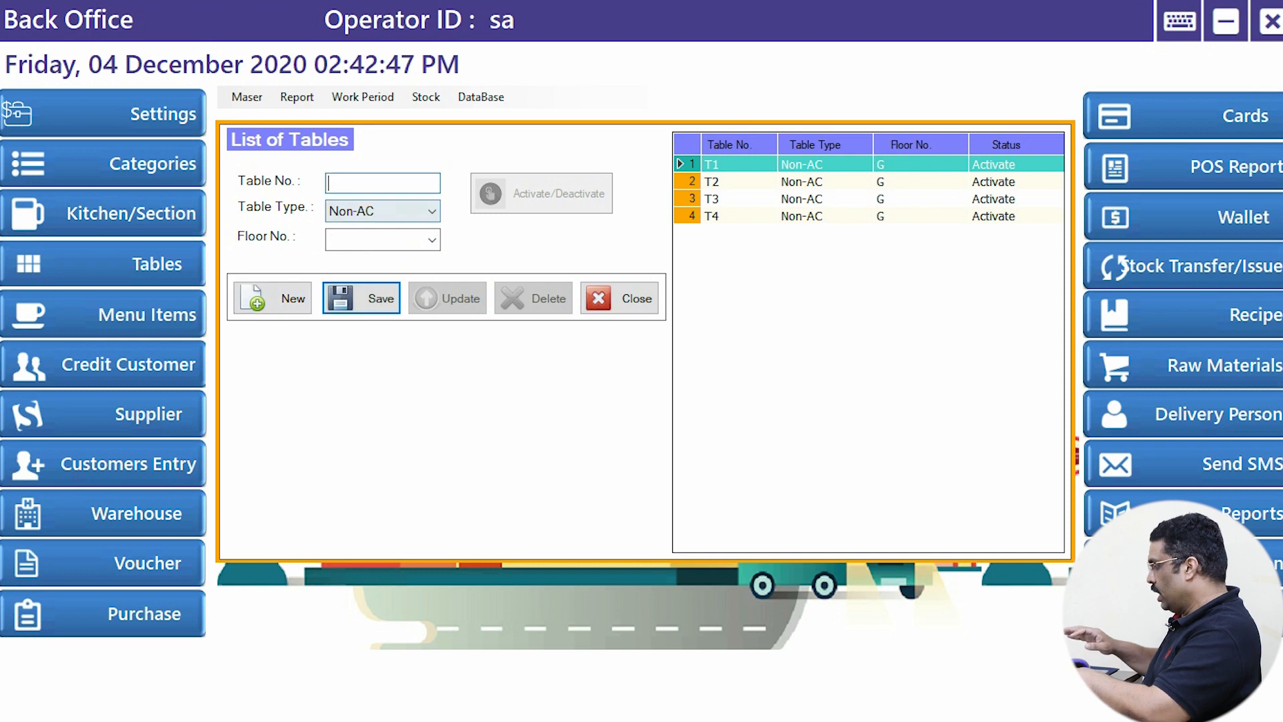
{"action": "type", "text": "T5"}
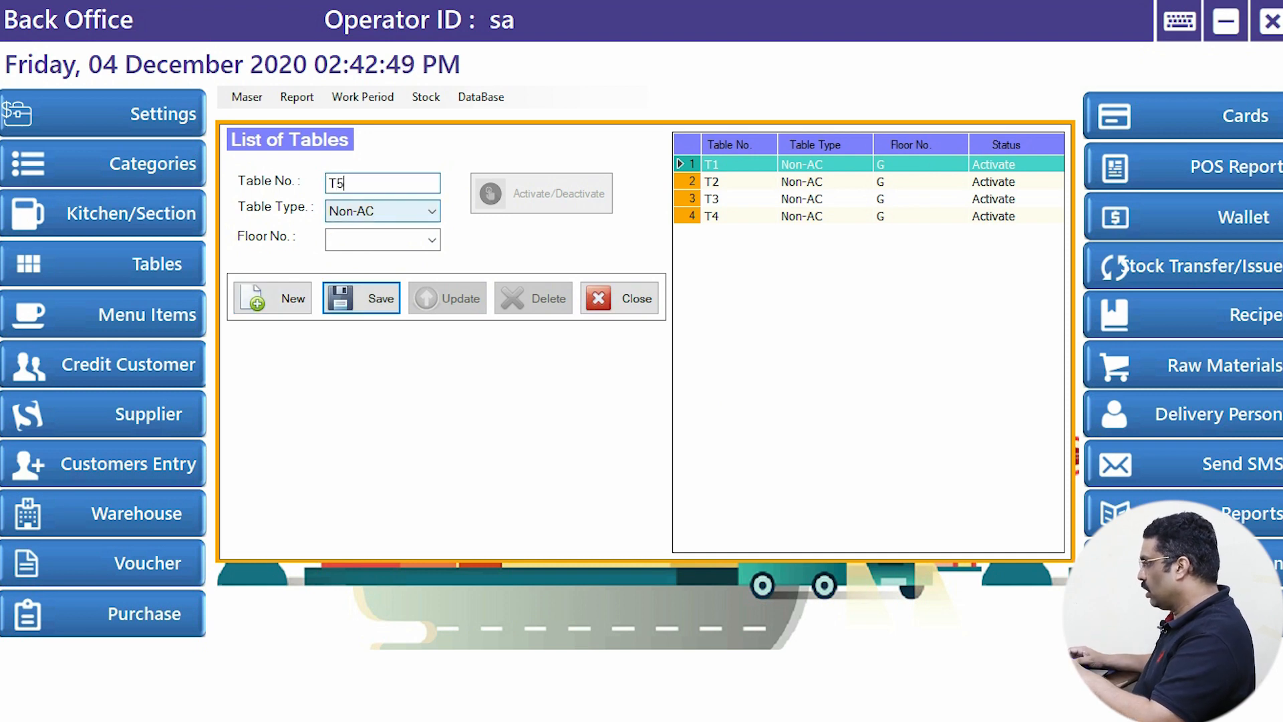
{"action": "key", "text": "Tab"}
{"action": "key", "text": "Tab"}
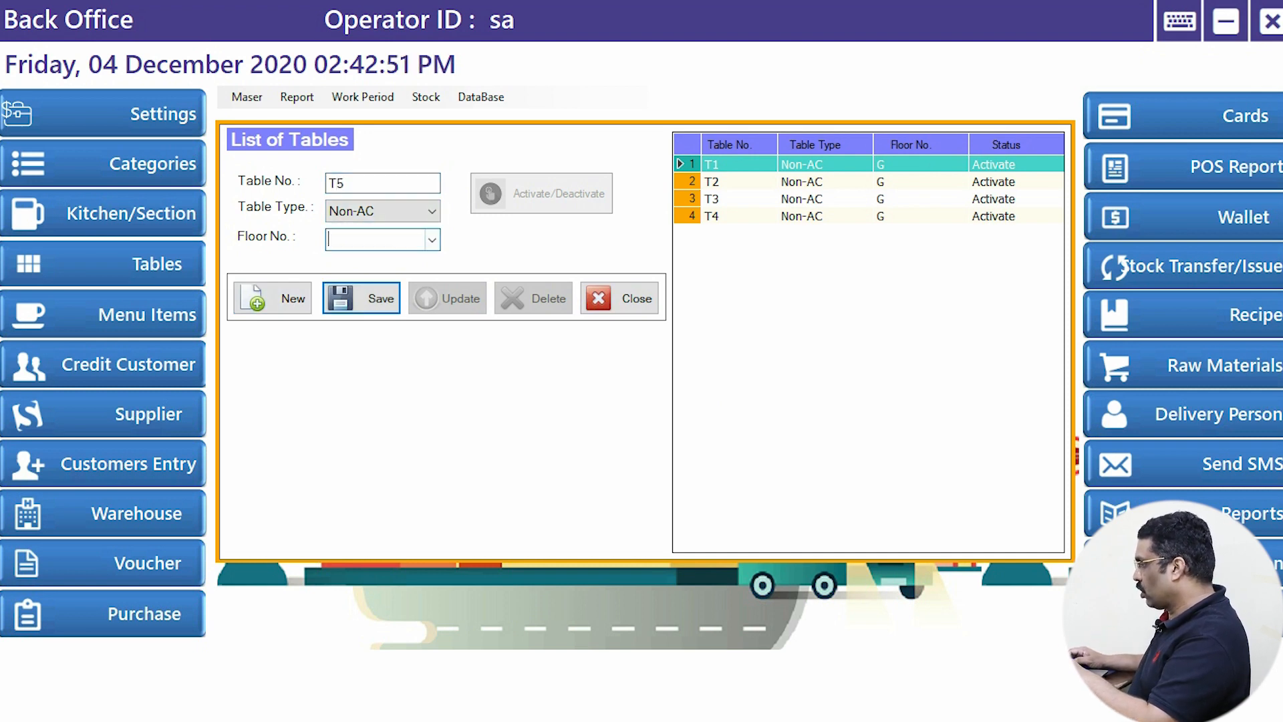
{"action": "key", "text": "alt+Down"}
{"action": "key", "text": "Down"}
{"action": "key", "text": "Return"}
{"action": "key", "text": "Tab"}
{"action": "key", "text": "Return"}
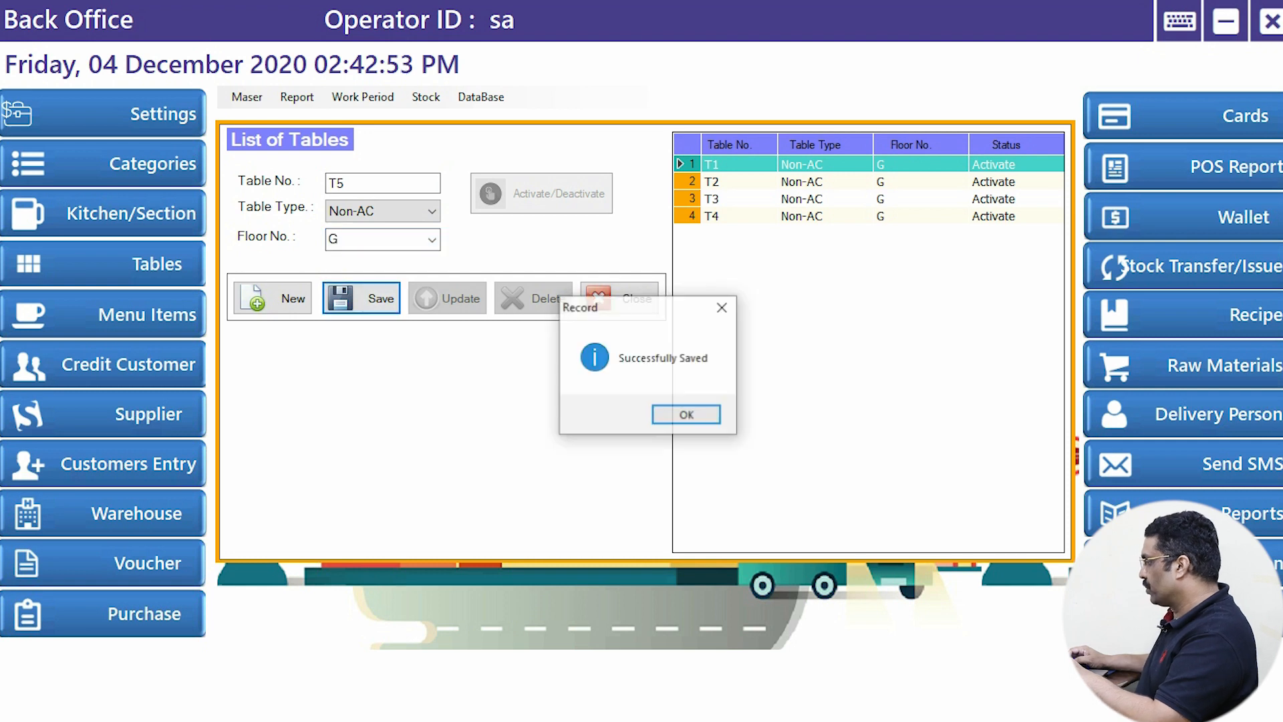
{"action": "key", "text": "Return"}
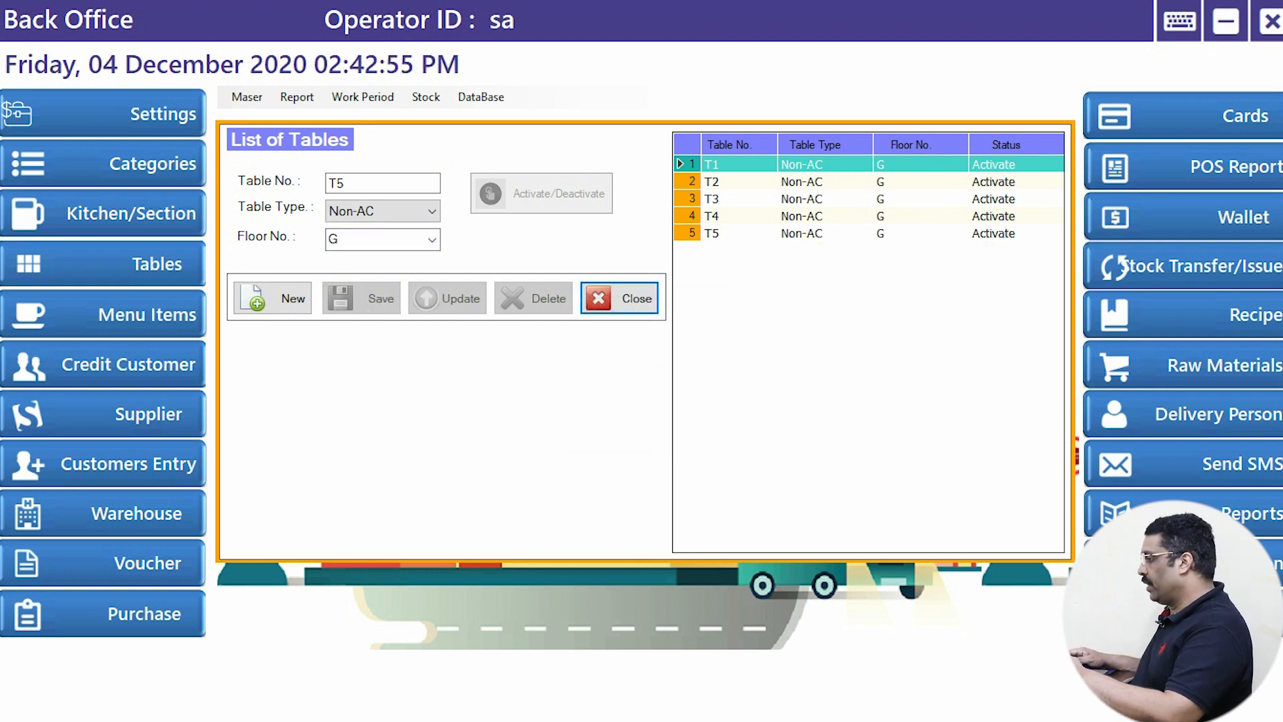
- Leave T5's table type as Non-AC and close the table list
{"action": "key", "text": "Tab"}
{"action": "key", "text": "alt+Down"}
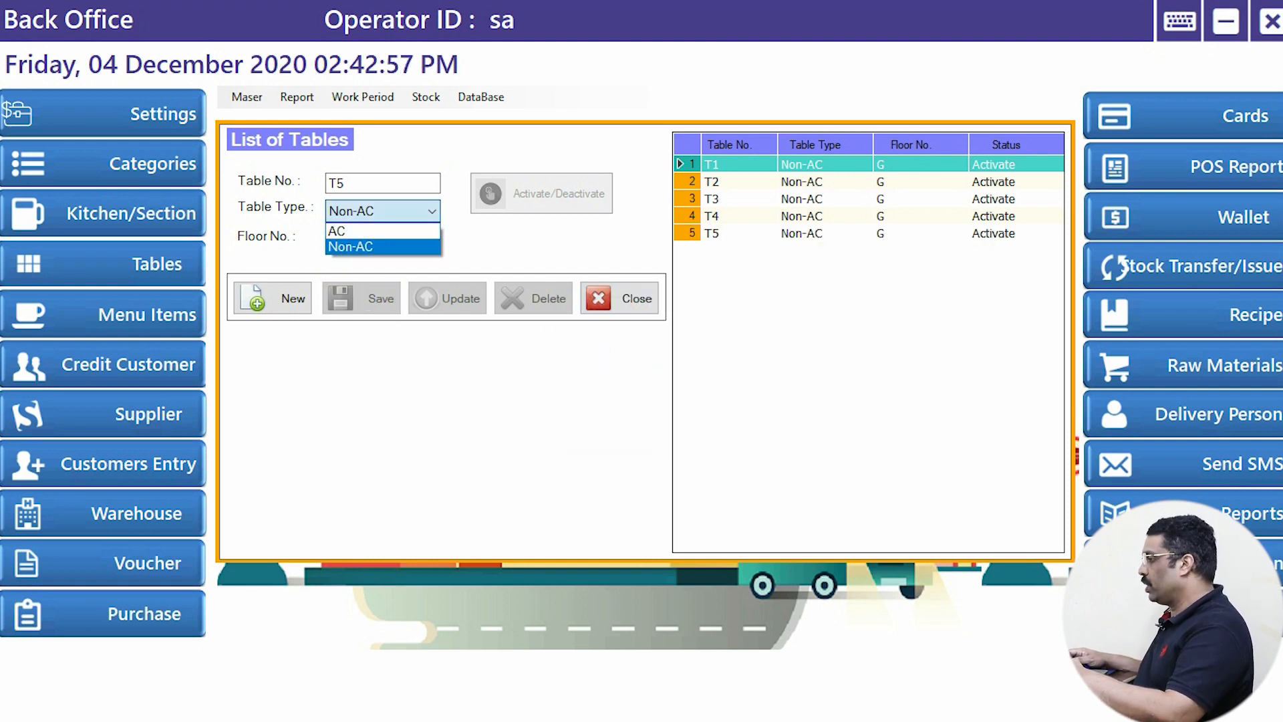
{"action": "key", "text": "Up"}
{"action": "key", "text": "Escape"}
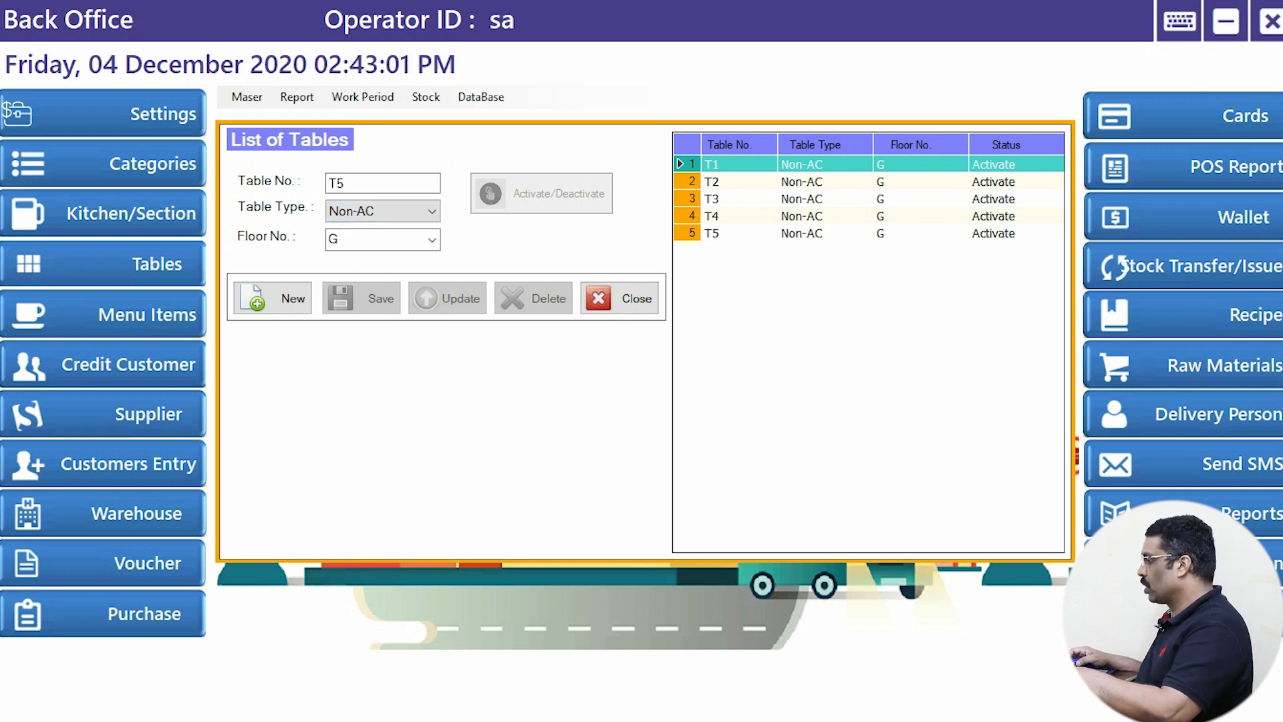
{"action": "left_click", "coordinate": [620, 298]}
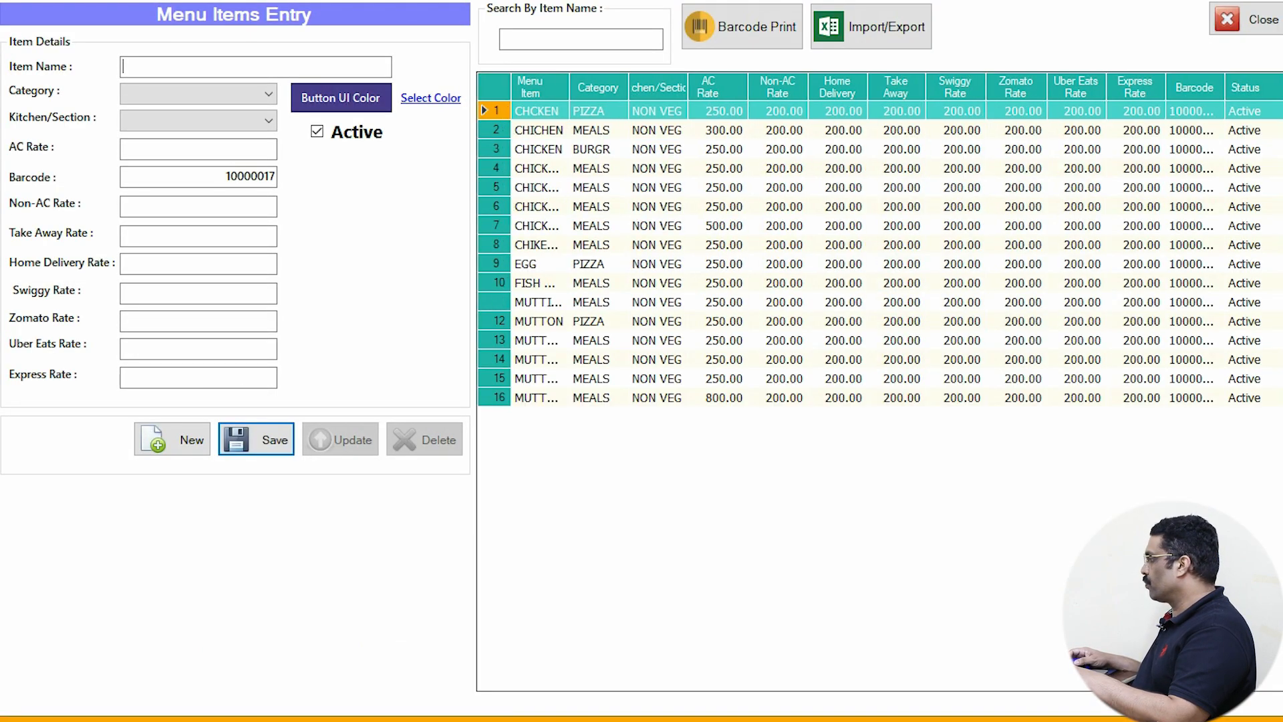
- Close the Menu Items Entry window and minimize the Back Office
{"action": "left_click", "coordinate": [1245, 19]}
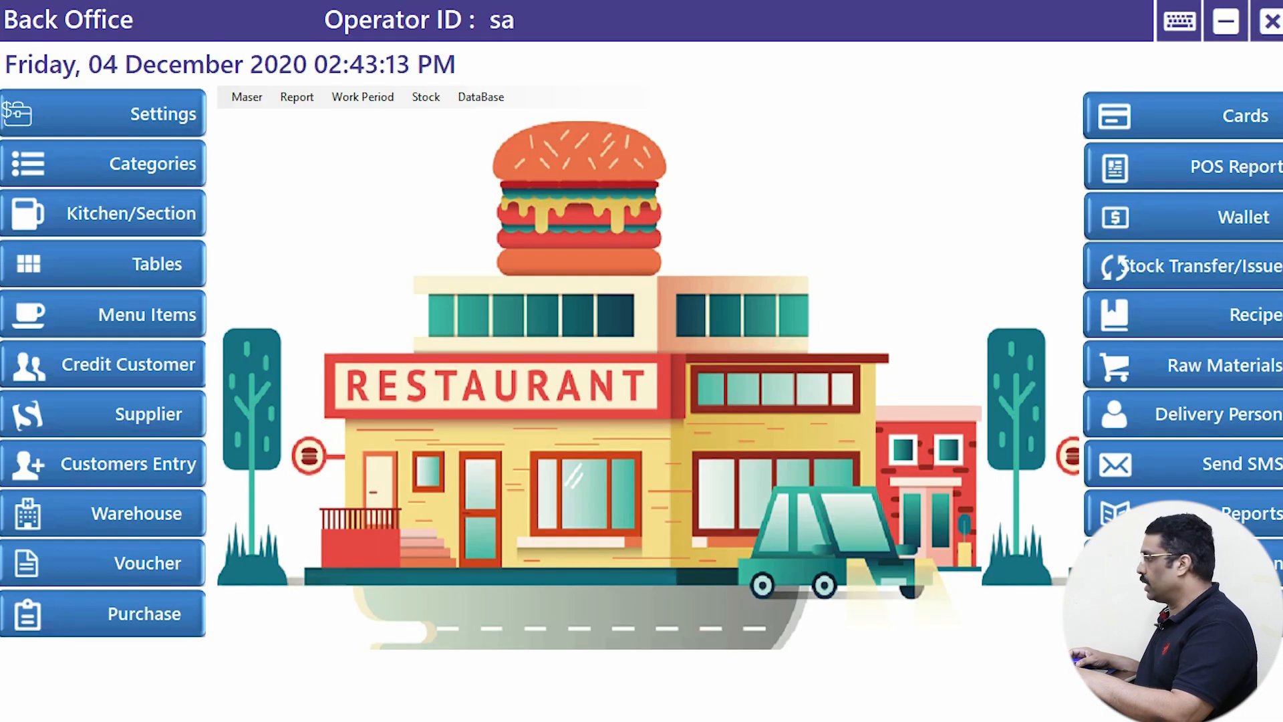
{"action": "left_click", "coordinate": [1225, 21]}
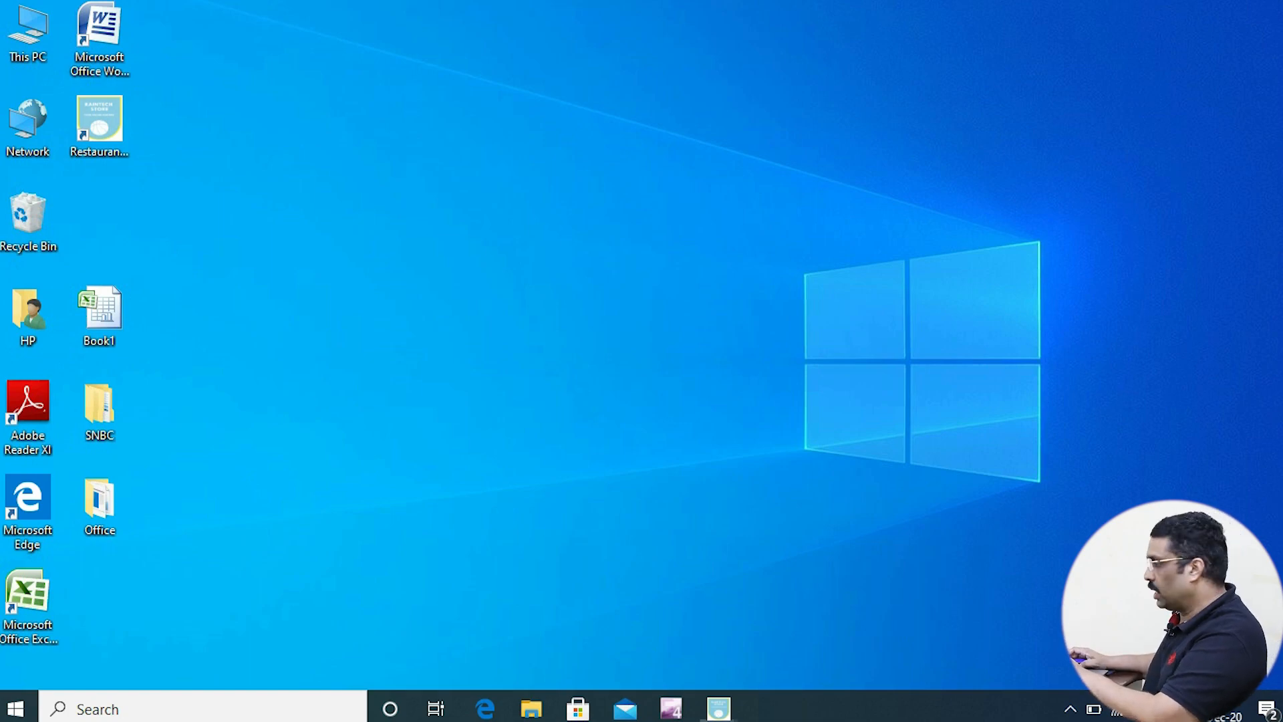
- Log in with the operator PIN and go to Cashier Control billing
{"action": "type", "text": "1"}
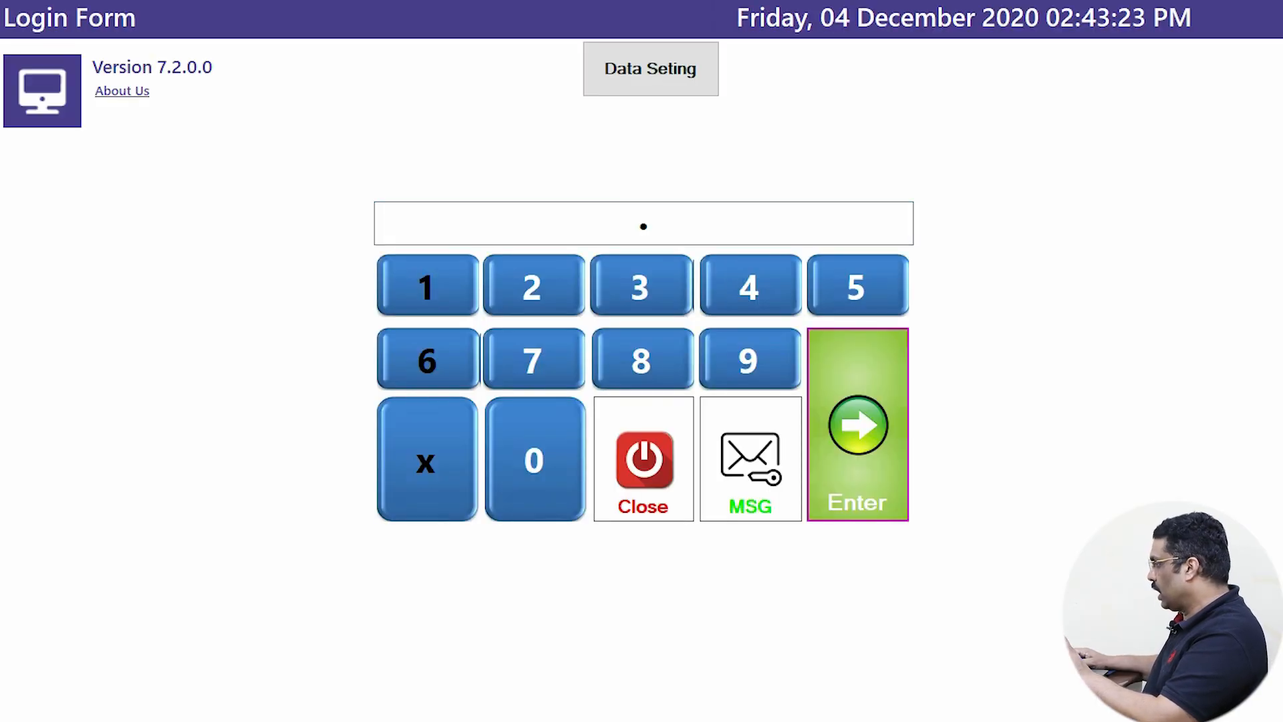
{"action": "type", "text": "234"}
{"action": "key", "text": "Return"}
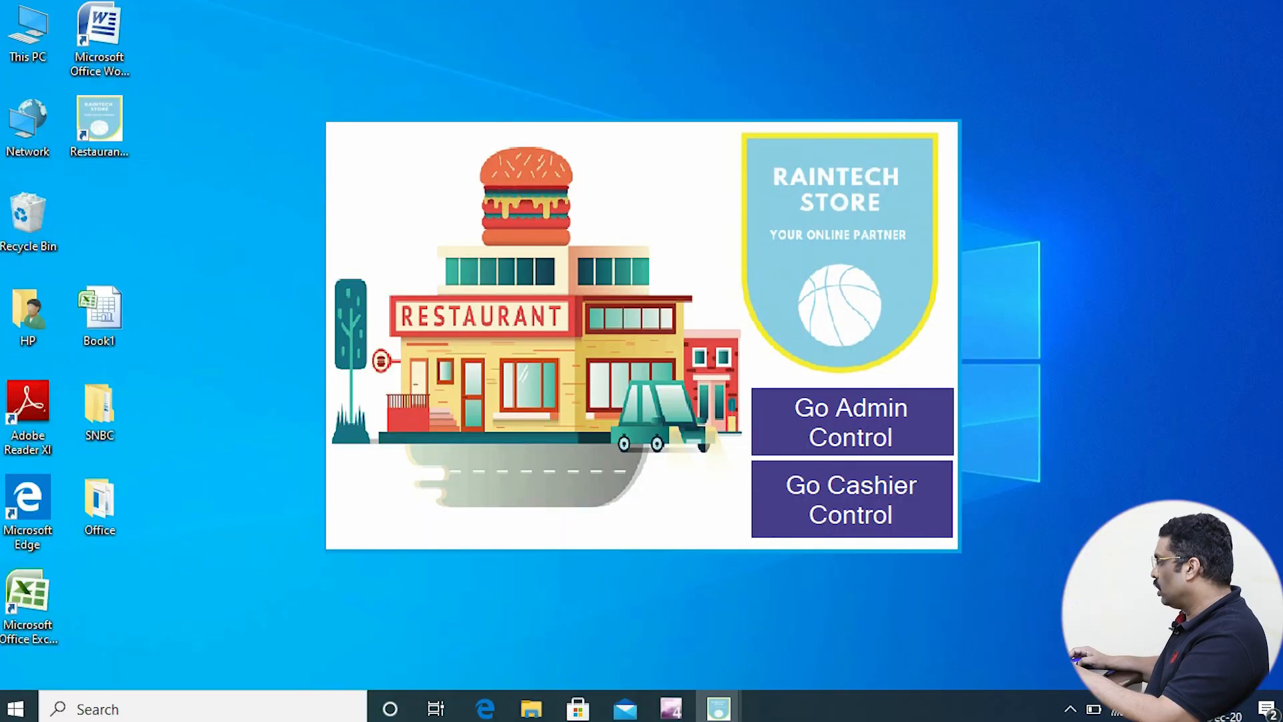
{"action": "left_click", "coordinate": [852, 498]}
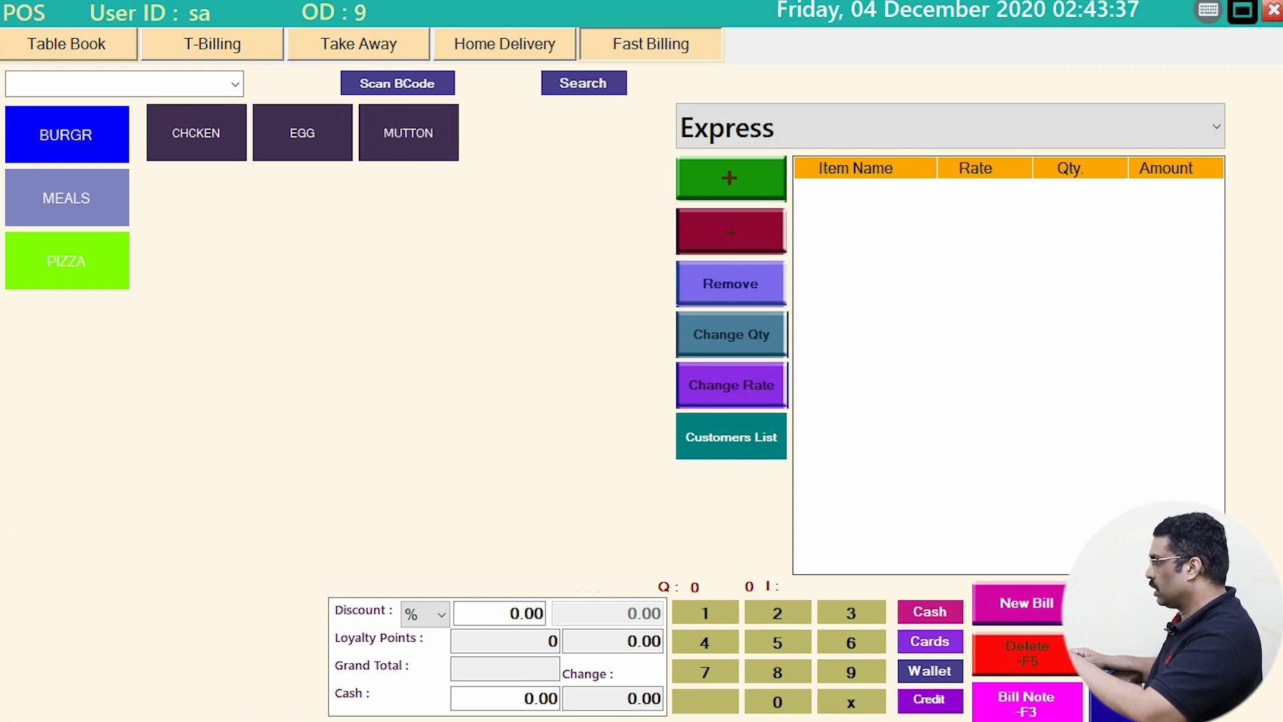
- Bill CHCKEN, EGG and MUTTON, then close billing and minimize the Front Office
{"action": "left_click", "coordinate": [196, 132]}
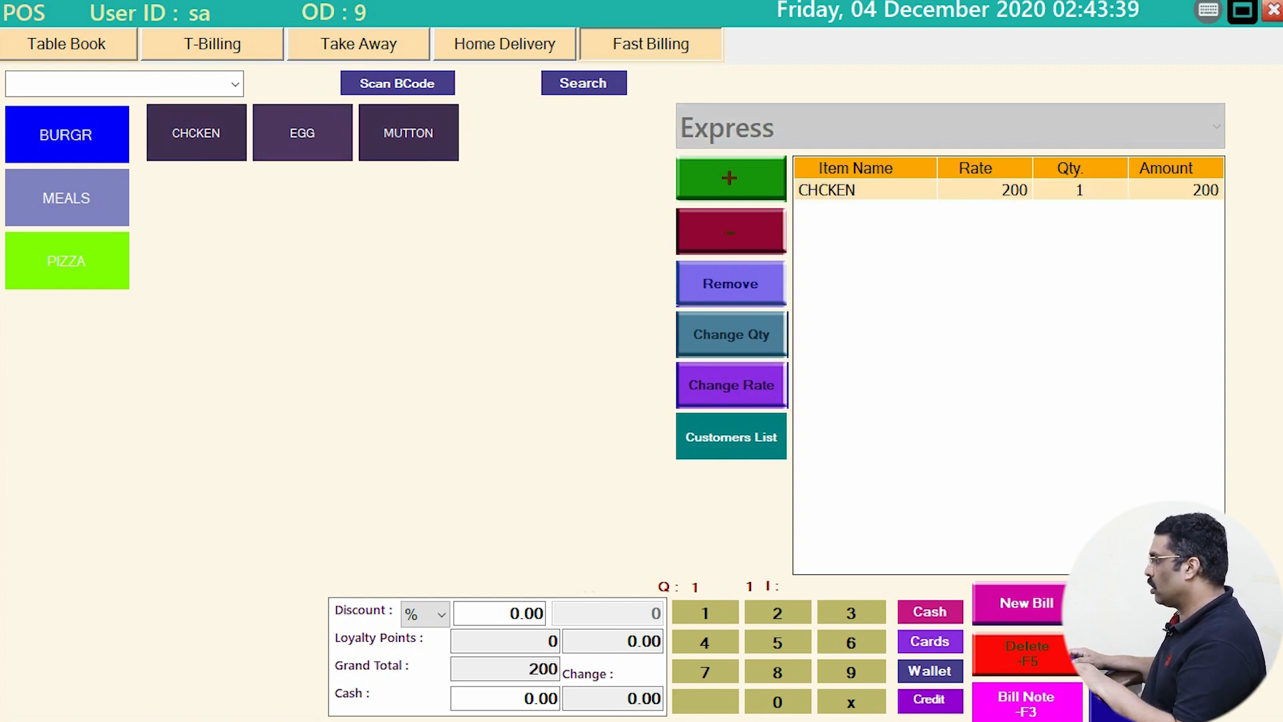
{"action": "left_click", "coordinate": [303, 132]}
{"action": "left_click", "coordinate": [408, 132]}
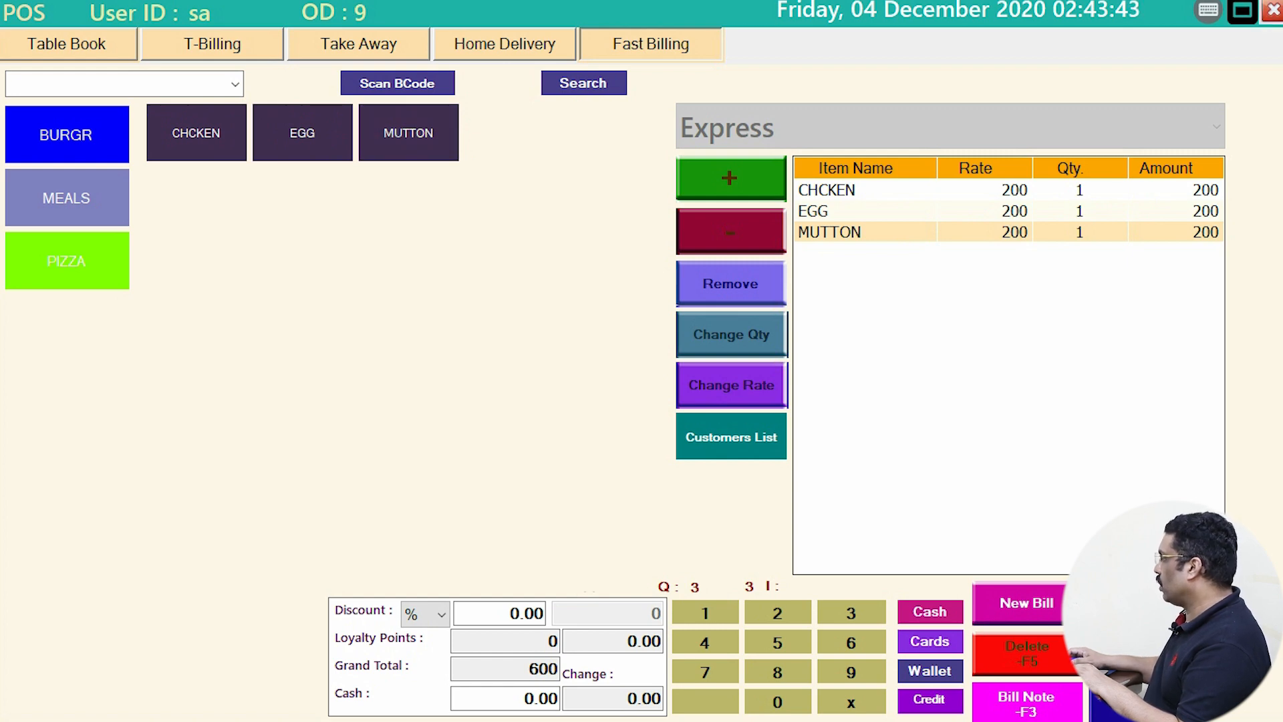
{"action": "left_click", "coordinate": [1273, 10]}
{"action": "left_click", "coordinate": [1211, 20]}
- Restore the Back Office and start a menu item in category PIZZA, section NON VEG
{"action": "left_click", "coordinate": [718, 707]}
{"action": "left_click", "coordinate": [619, 628]}
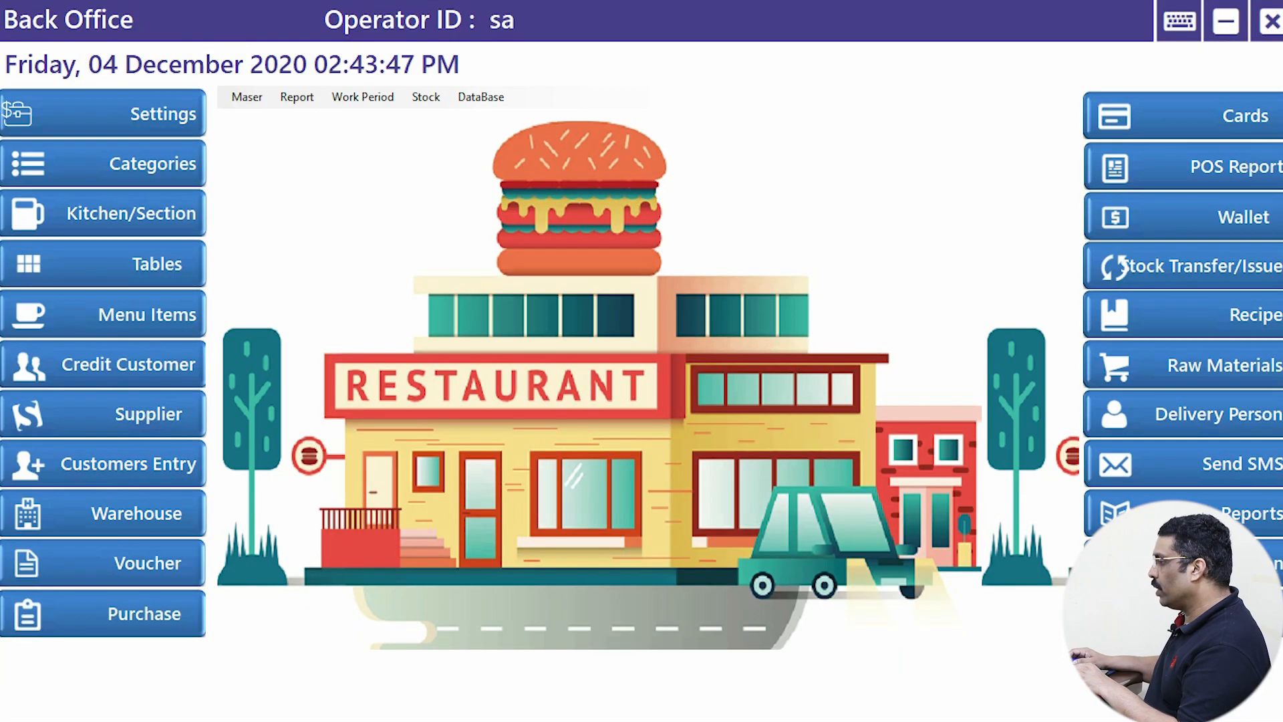
{"action": "left_click", "coordinate": [134, 312]}
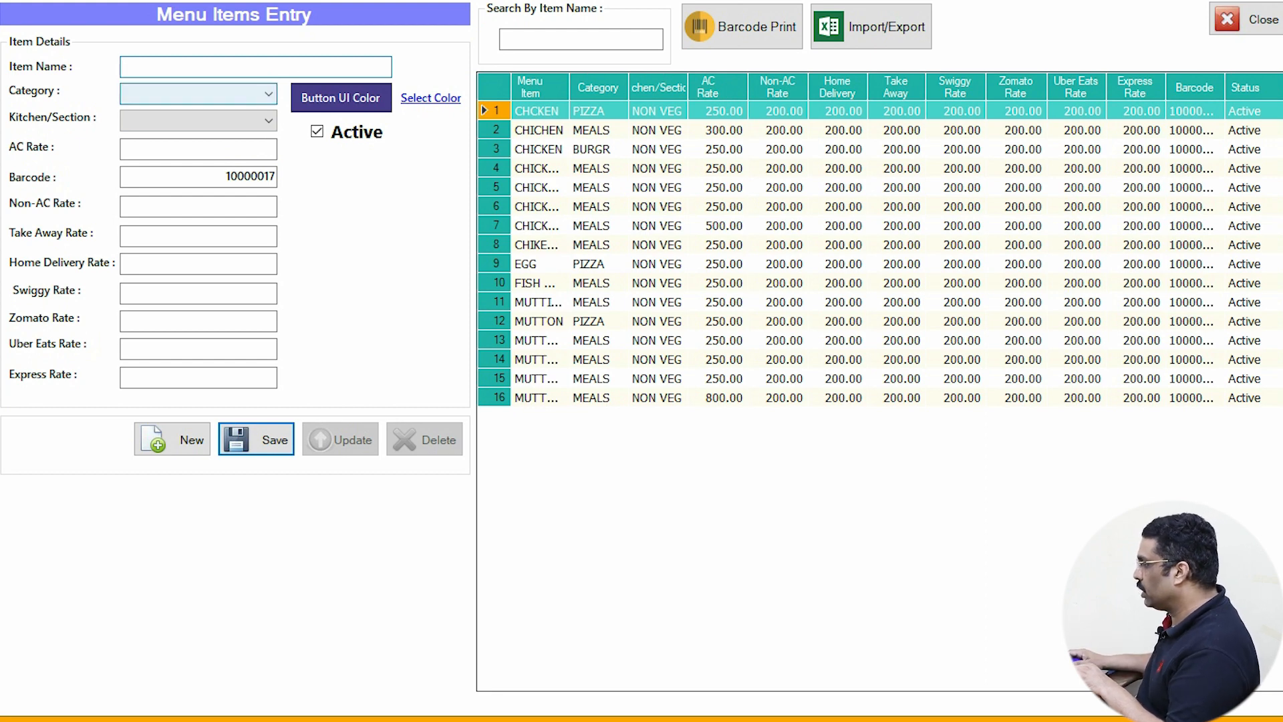
{"action": "left_click", "coordinate": [267, 94]}
{"action": "left_click", "coordinate": [139, 156]}
{"action": "left_click", "coordinate": [268, 121]}
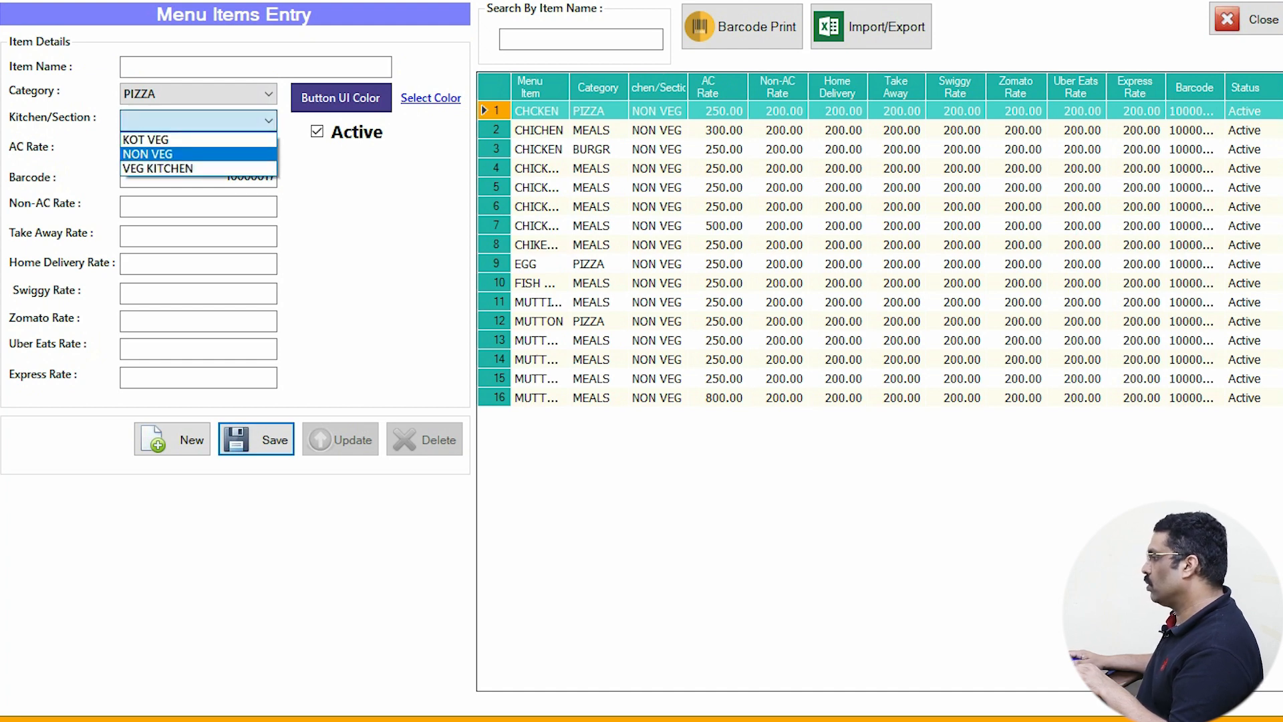
{"action": "left_click", "coordinate": [147, 154]}
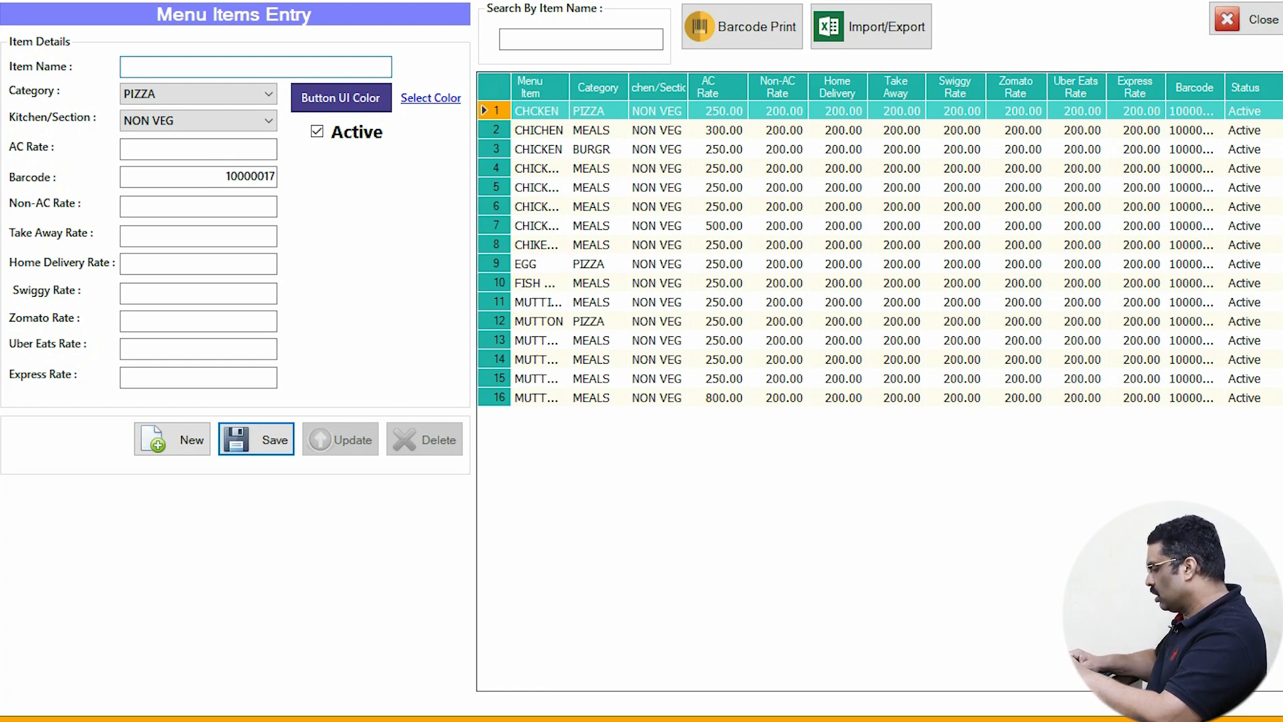
- Enter the item name 'CHICKEN WITH EGG', correcting the typing mistakes
{"action": "type", "text": "ch"}
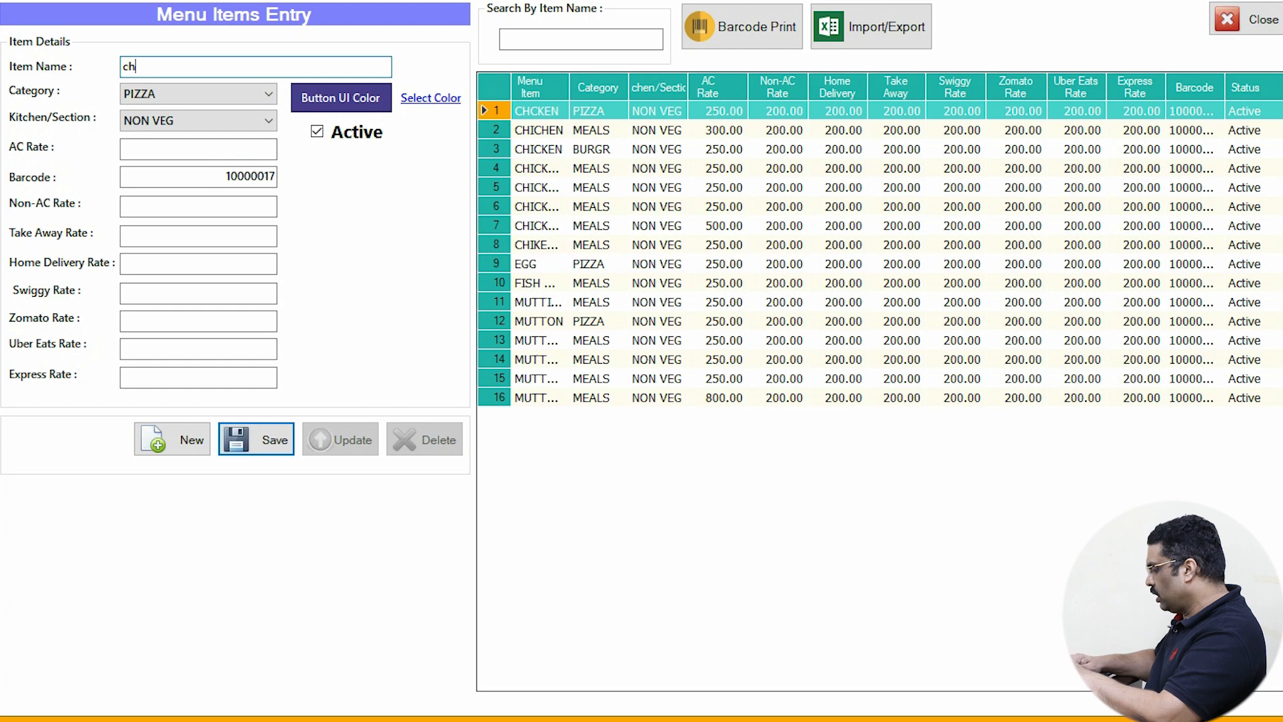
{"action": "type", "text": "cken wit"}
{"action": "key", "text": "BackSpace"}
{"action": "key", "text": "BackSpace"}
{"action": "key", "text": "BackSpace"}
{"action": "key", "text": "BackSpace"}
{"action": "key", "text": "BackSpace"}
{"action": "key", "text": "BackSpace"}
{"action": "key", "text": "BackSpace"}
{"action": "key", "text": "BackSpace"}
{"action": "key", "text": "BackSpace"}
{"action": "key", "text": "BackSpace"}
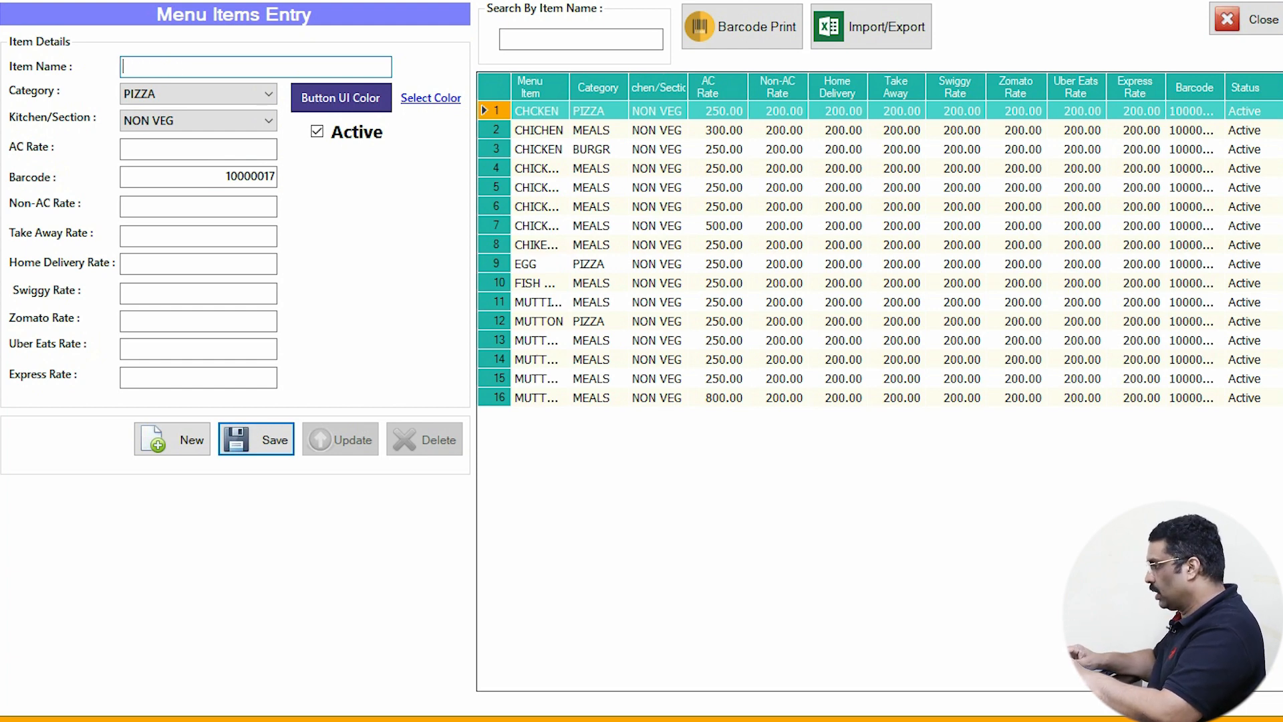
{"action": "type", "text": "CHIC"}
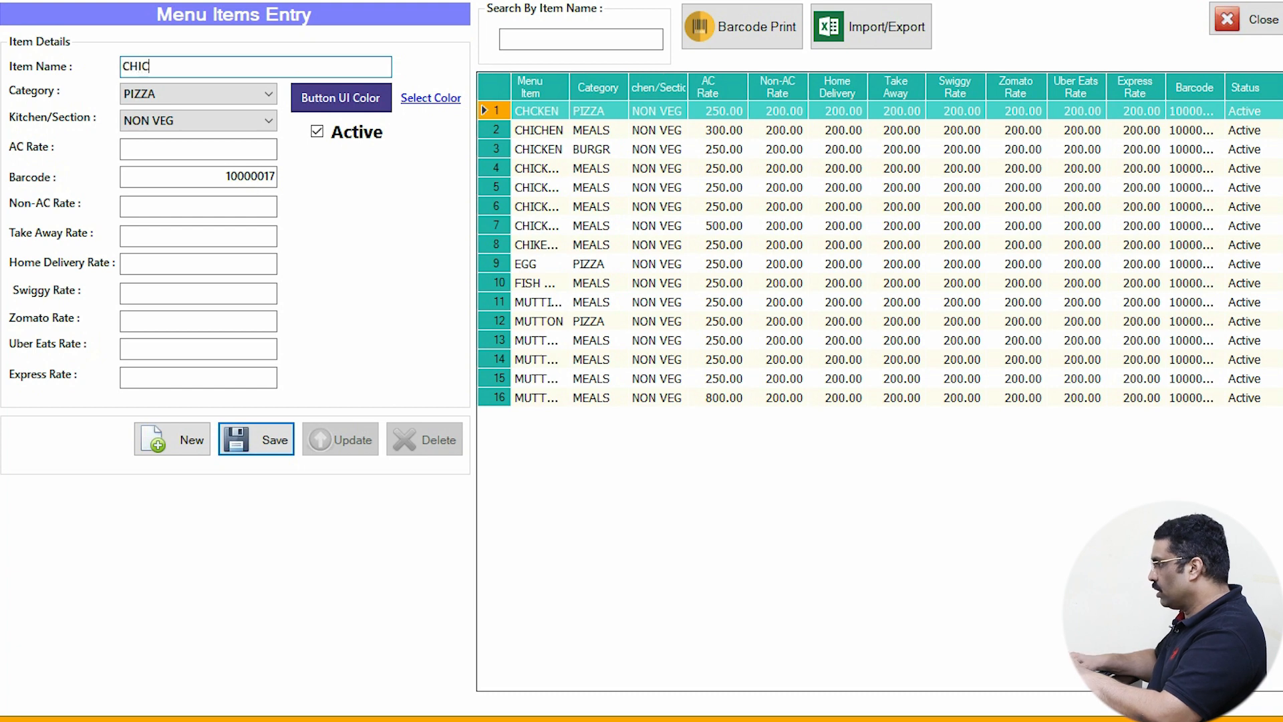
{"action": "type", "text": "KEN WITH "}
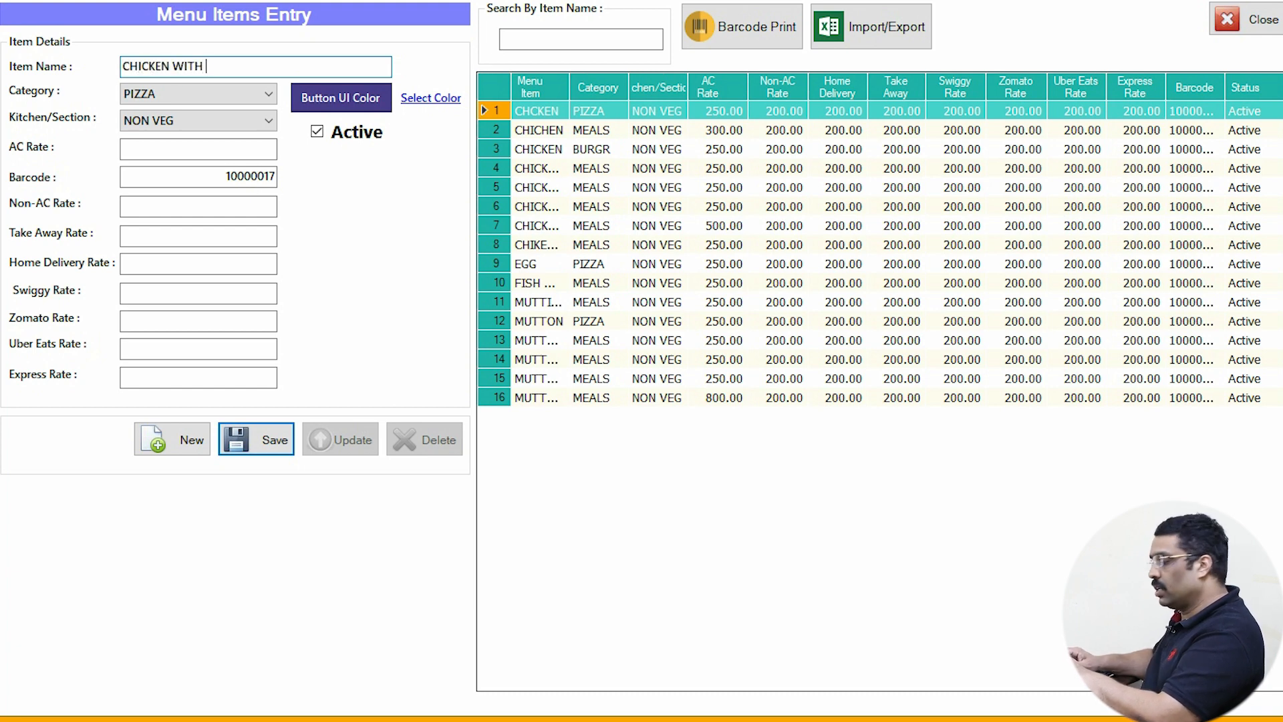
{"action": "type", "text": "EGG PI"}
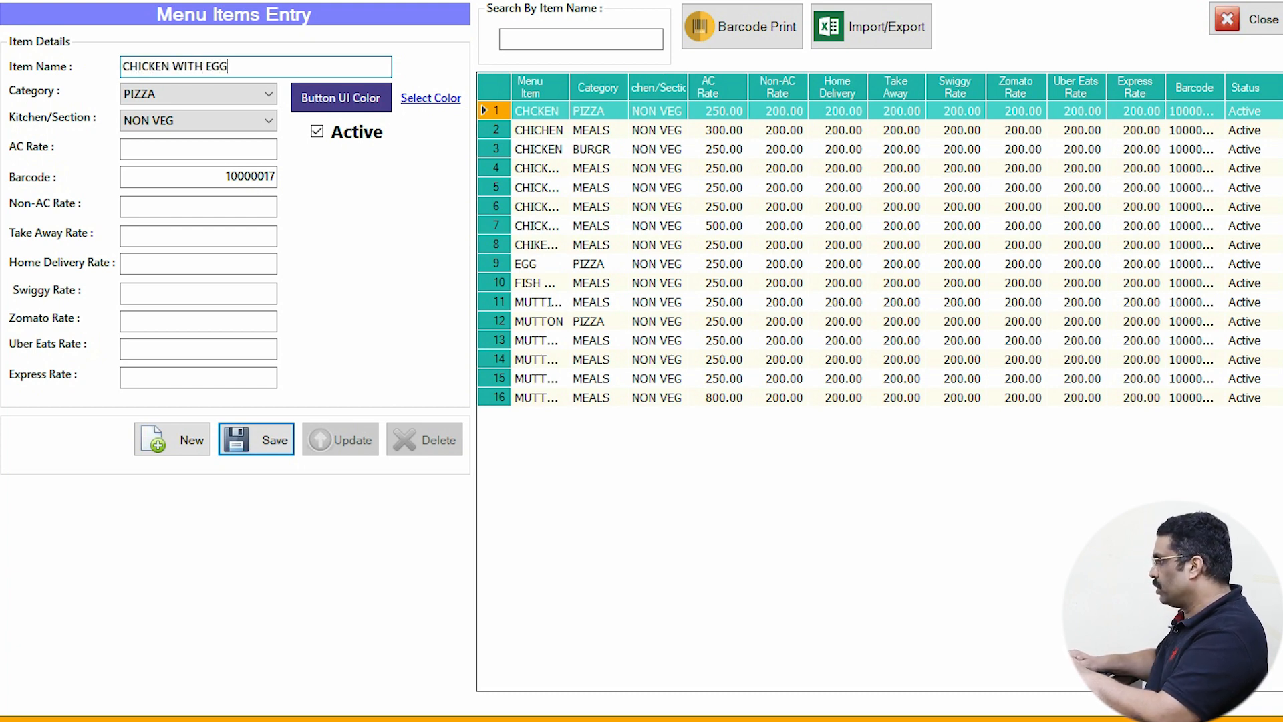
{"action": "key", "text": "BackSpace"}
{"action": "key", "text": "BackSpace"}
{"action": "key", "text": "BackSpace"}
{"action": "key", "text": "BackSpace"}
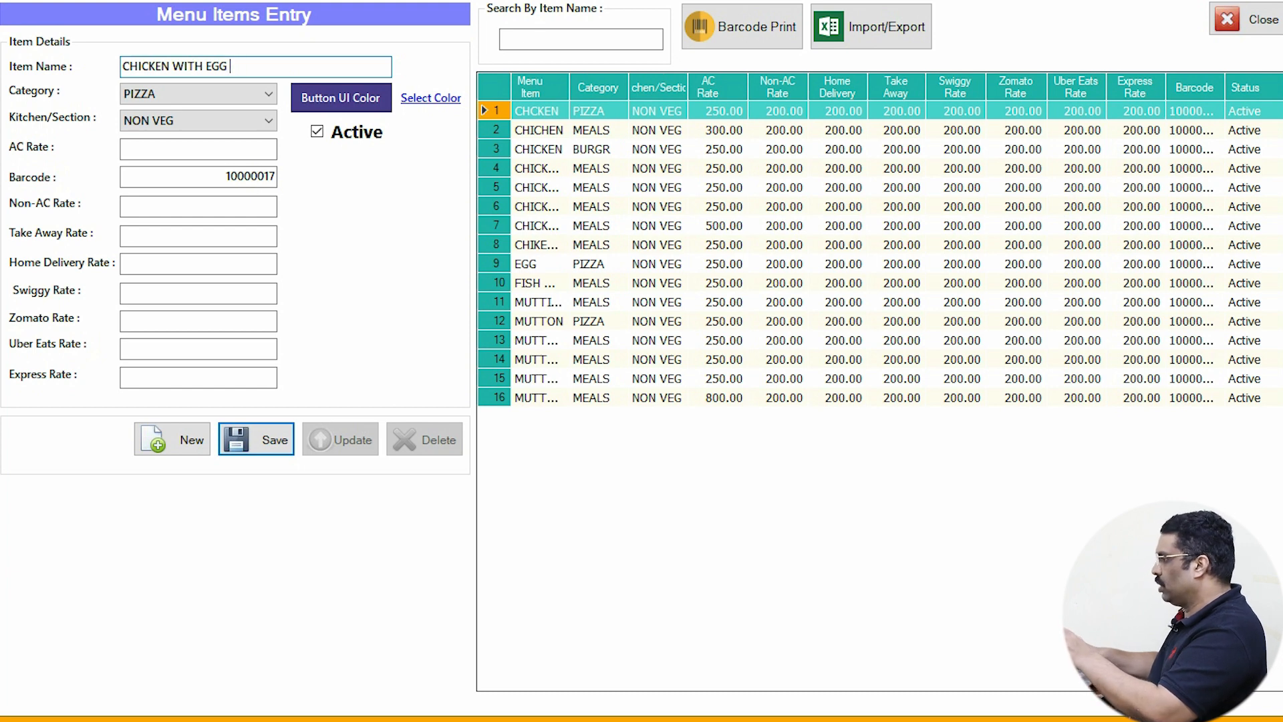
{"action": "type", "text": "G"}
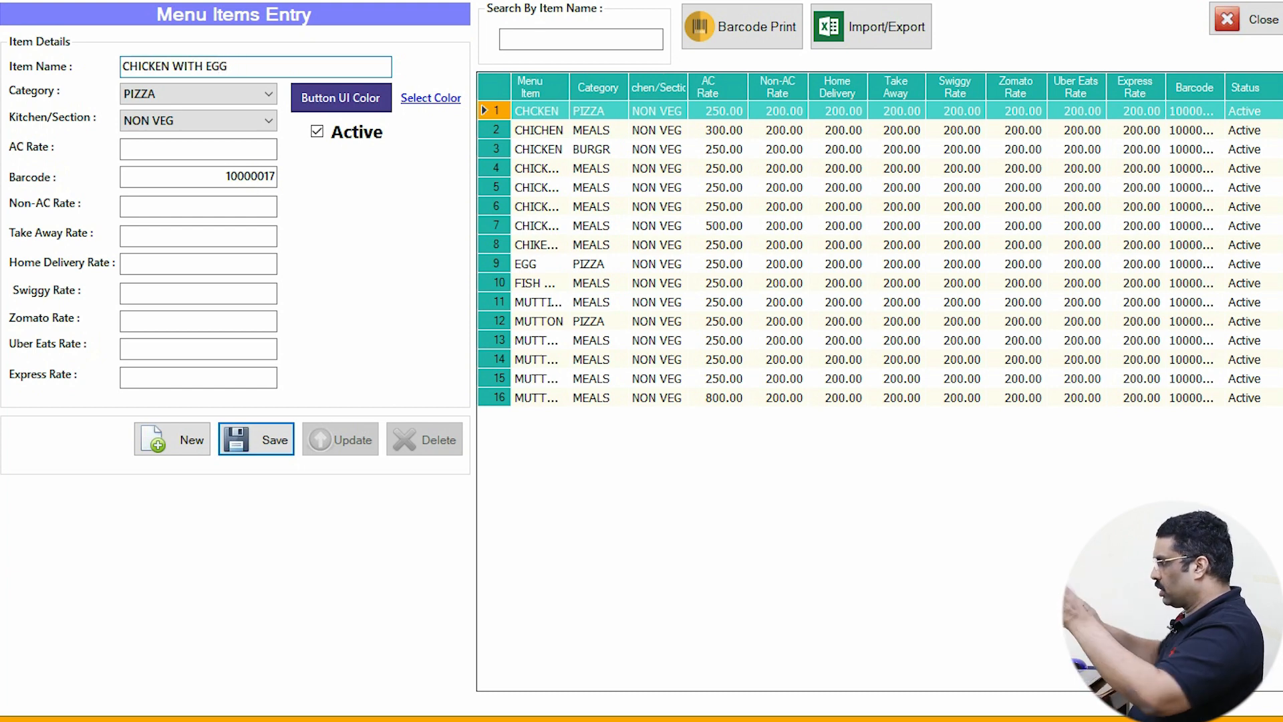
- Set the AC rate to 100 and Non-AC, Swiggy, Zomato, Uber Eats rates to 90
{"action": "left_click", "coordinate": [198, 148]}
{"action": "type", "text": "100"}
{"action": "key", "text": "Tab"}
{"action": "key", "text": "Tab"}
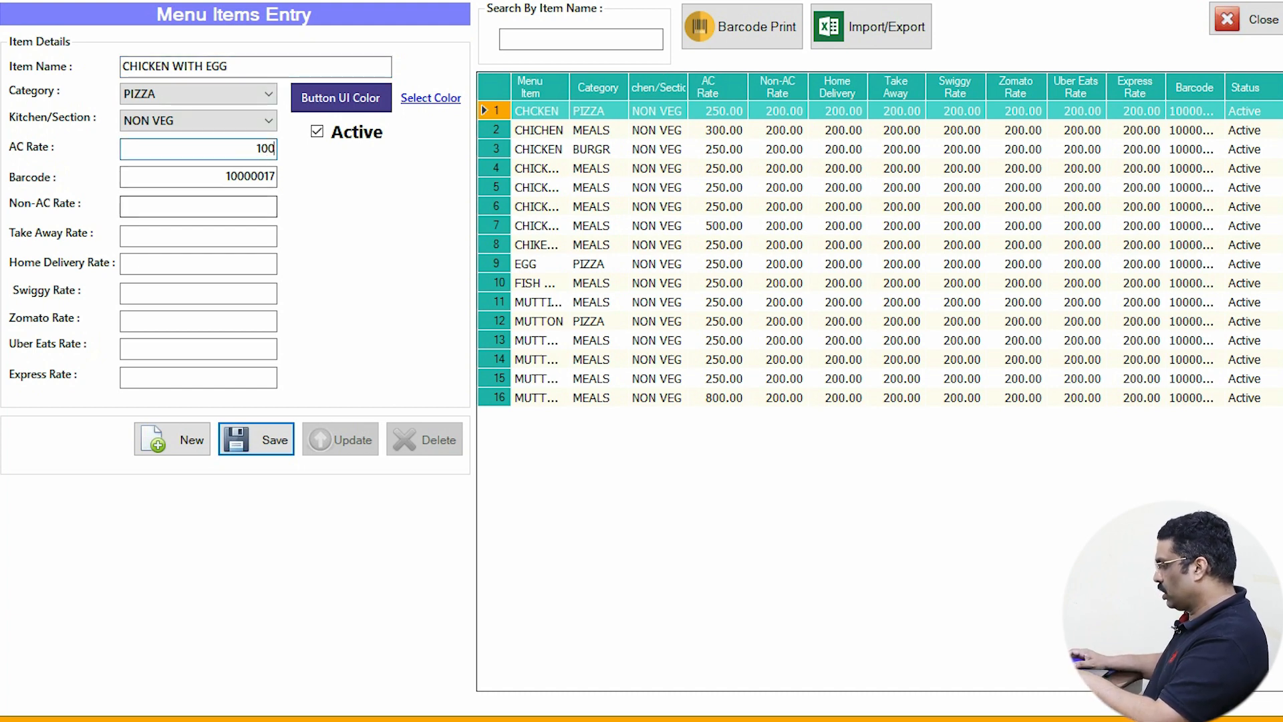
{"action": "type", "text": "90"}
{"action": "key", "text": "Tab"}
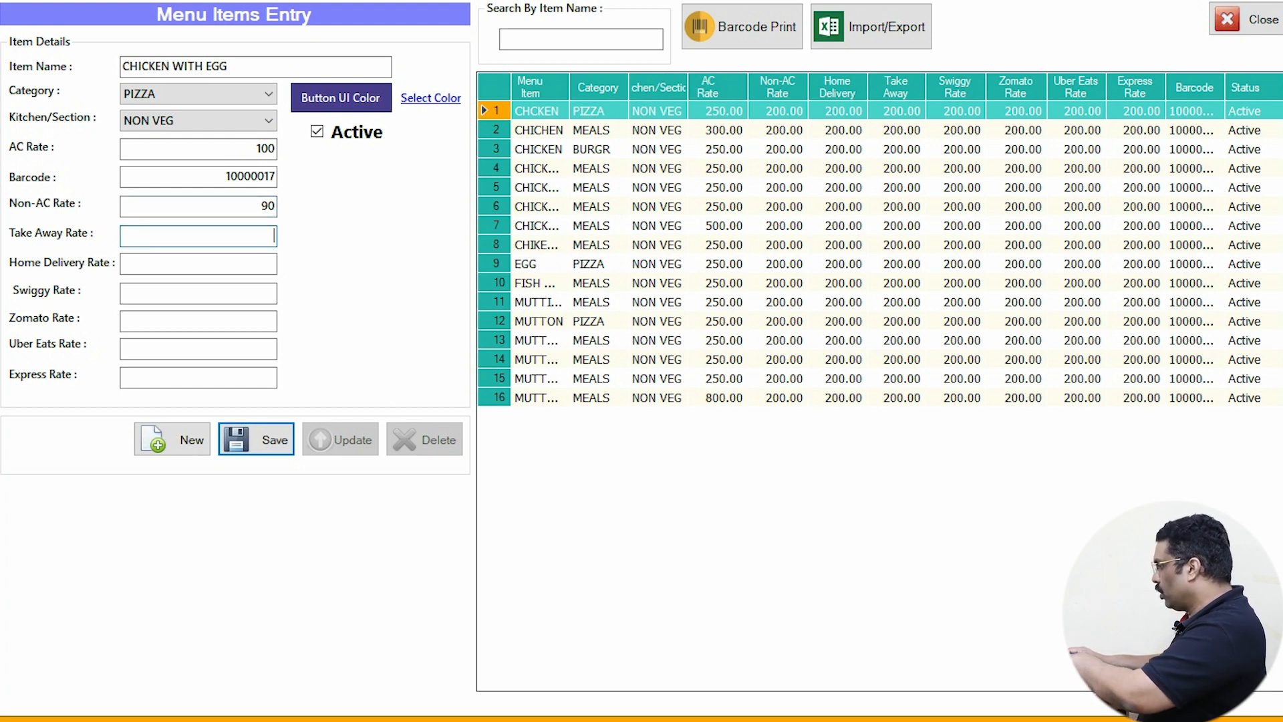
{"action": "type", "text": "90"}
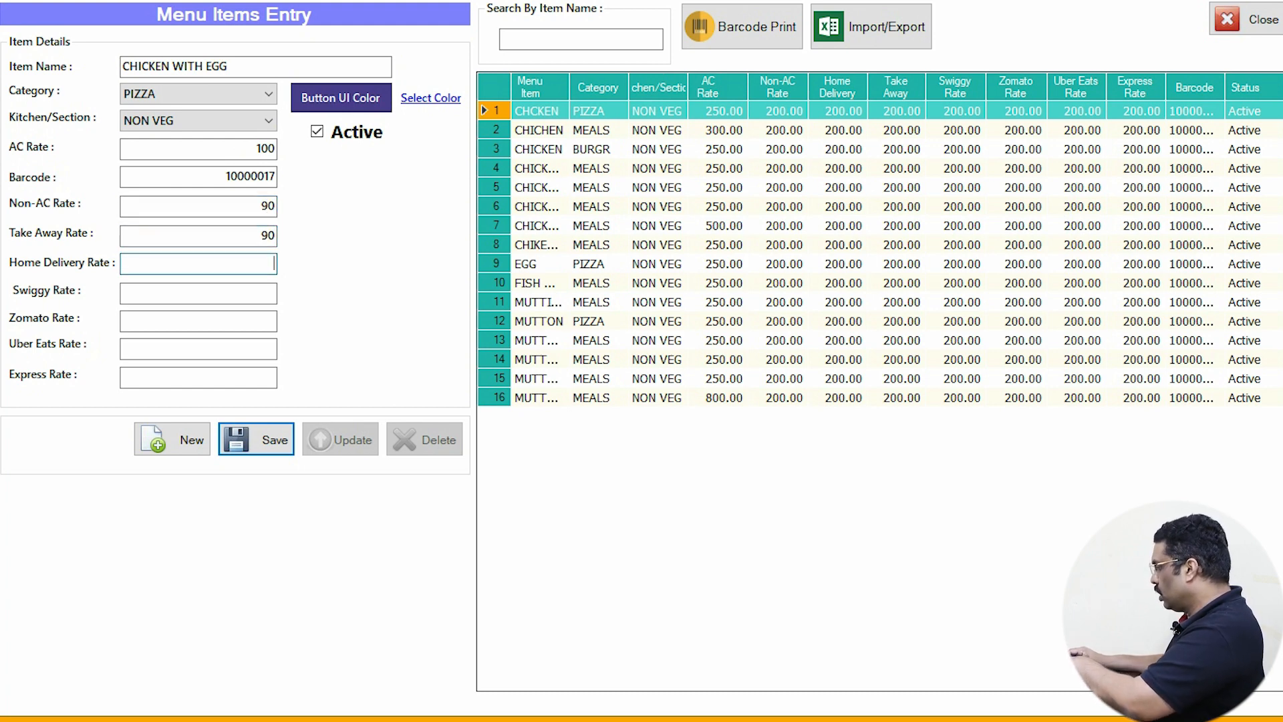
{"action": "type", "text": "90"}
{"action": "key", "text": "Tab"}
{"action": "type", "text": "90"}
{"action": "key", "text": "Tab"}
{"action": "type", "text": "90"}
{"action": "key", "text": "Tab"}
{"action": "type", "text": "90"}
{"action": "key", "text": "Tab"}
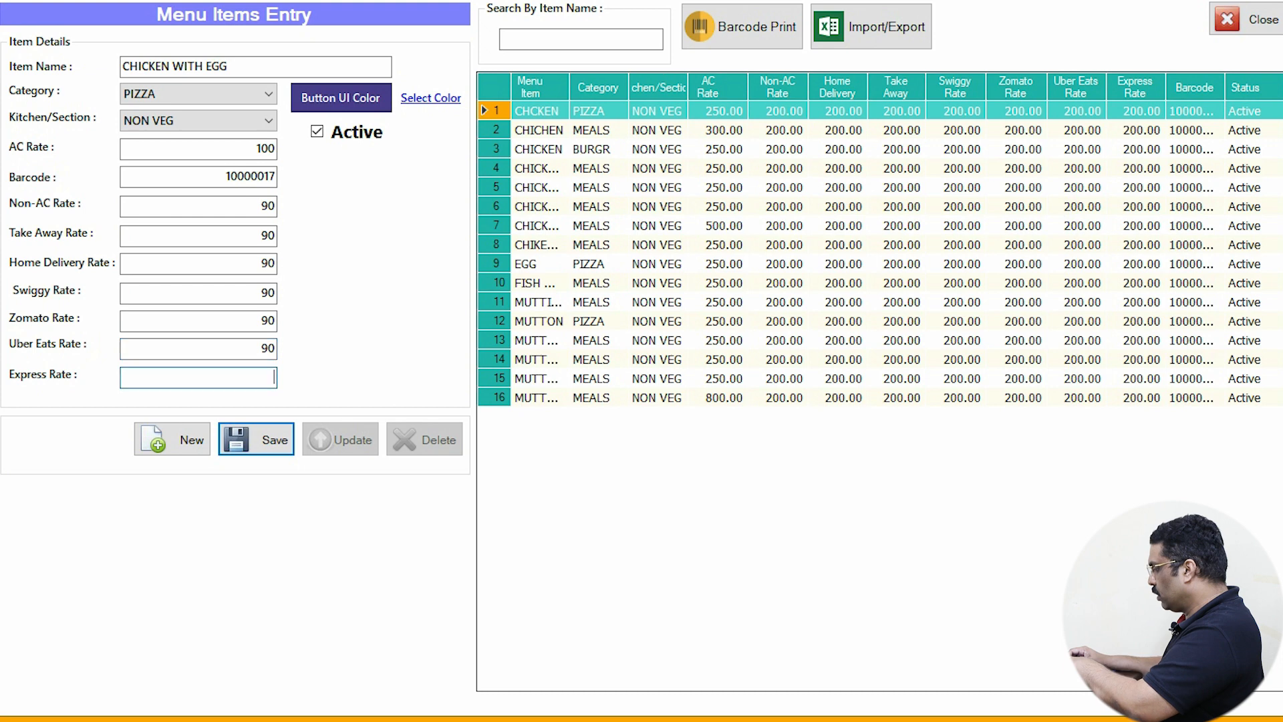
{"action": "type", "text": "90"}
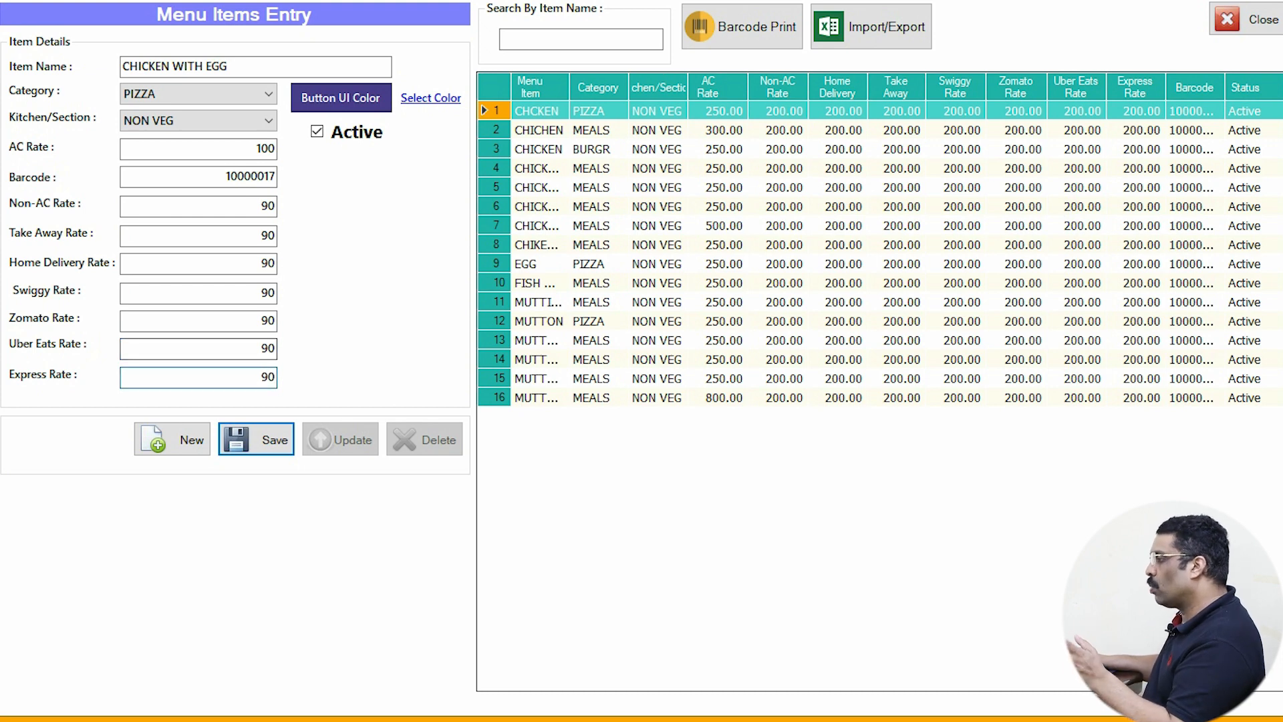
- Give the item's button a yellow-green colour and save CHICKEN WITH EGG
{"action": "key", "text": "Tab"}
{"action": "key", "text": "Tab"}
{"action": "key", "text": "Return"}
{"action": "left_click", "coordinate": [608, 200]}
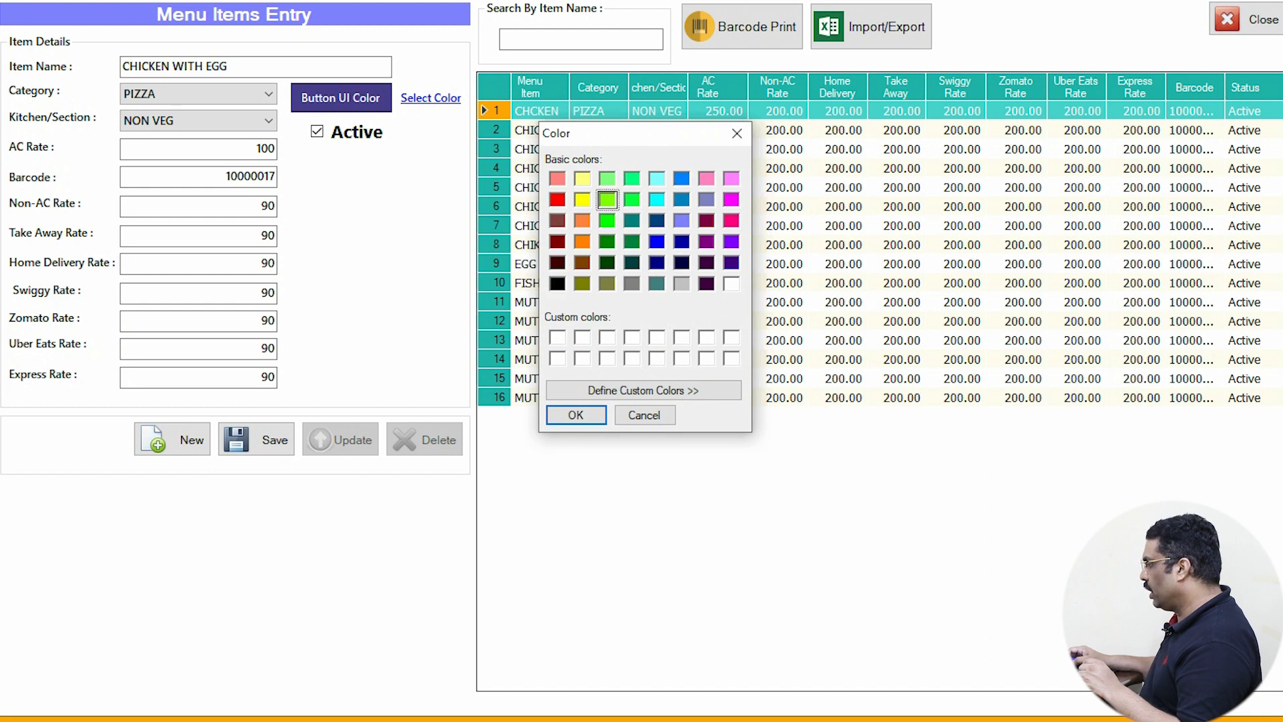
{"action": "key", "text": "Return"}
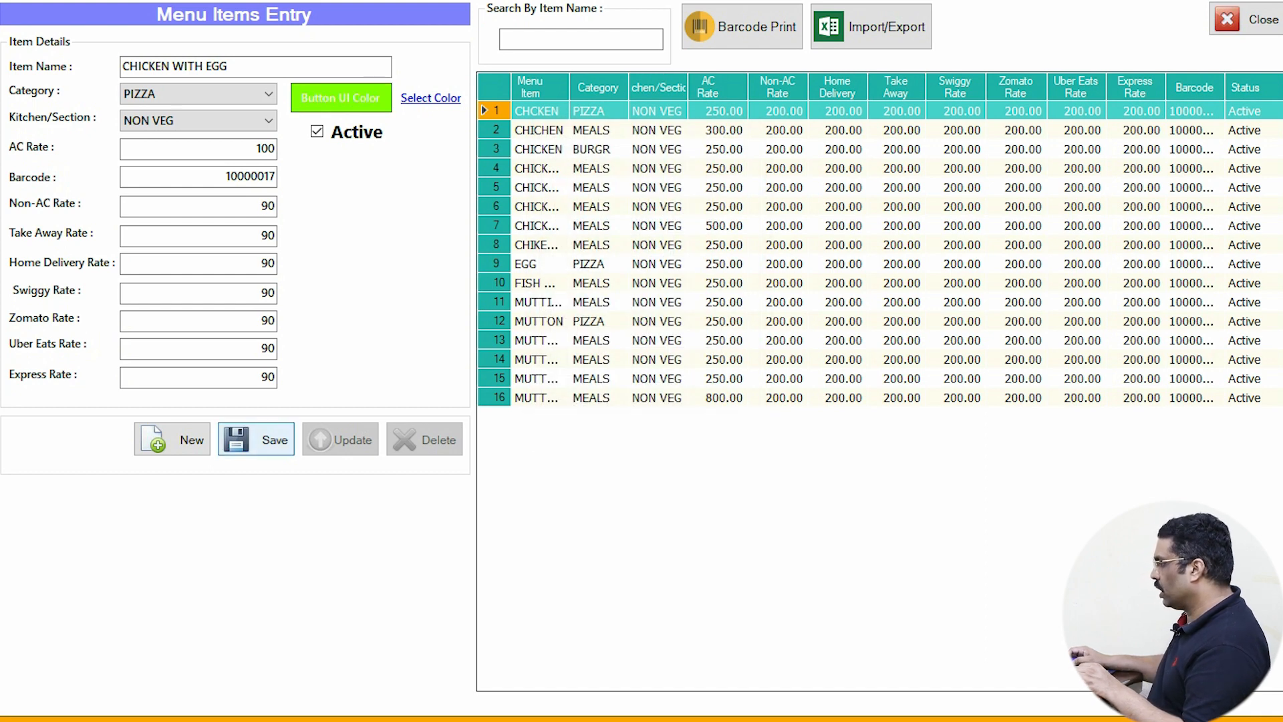
{"action": "left_click", "coordinate": [256, 439]}
{"action": "left_click", "coordinate": [684, 413]}
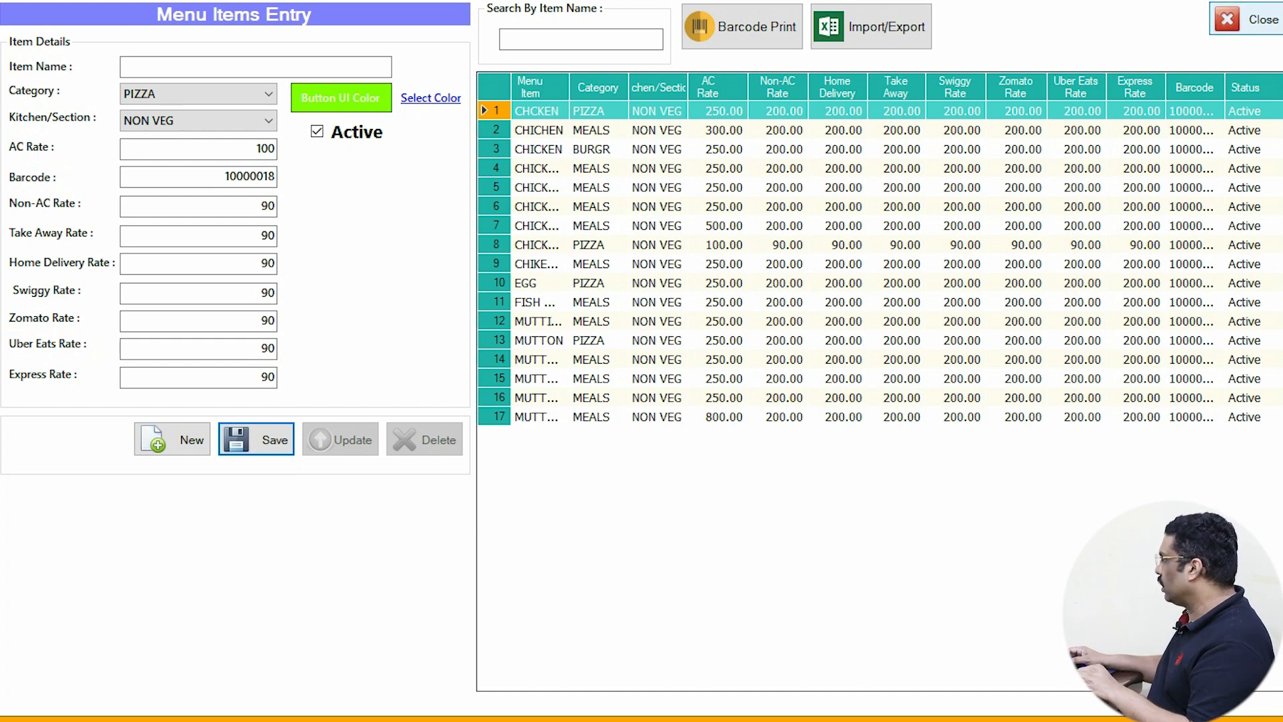
- Leave the Back Office and bill CHICKEN WITH EGG at 90 in Front Office POS
{"action": "left_click", "coordinate": [1246, 19]}
{"action": "left_click", "coordinate": [1226, 21]}
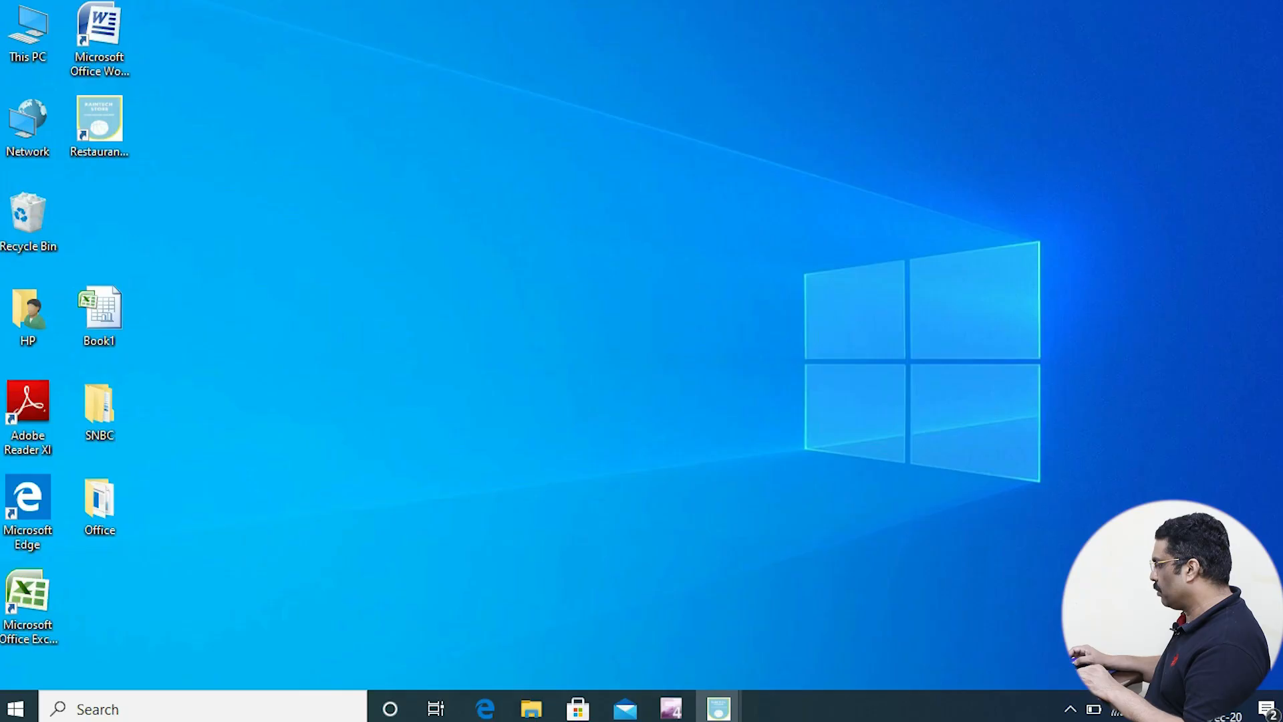
{"action": "mouse_move", "coordinate": [718, 707]}
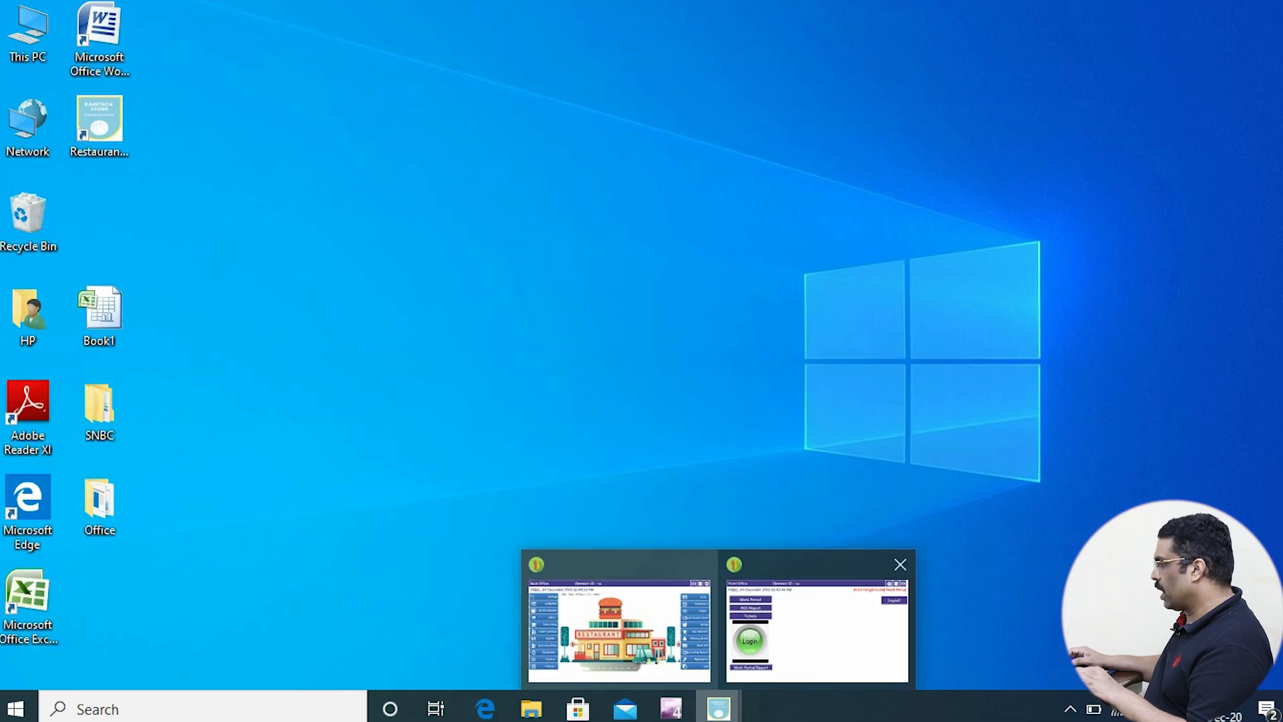
{"action": "left_click", "coordinate": [816, 632]}
{"action": "left_click", "coordinate": [160, 429]}
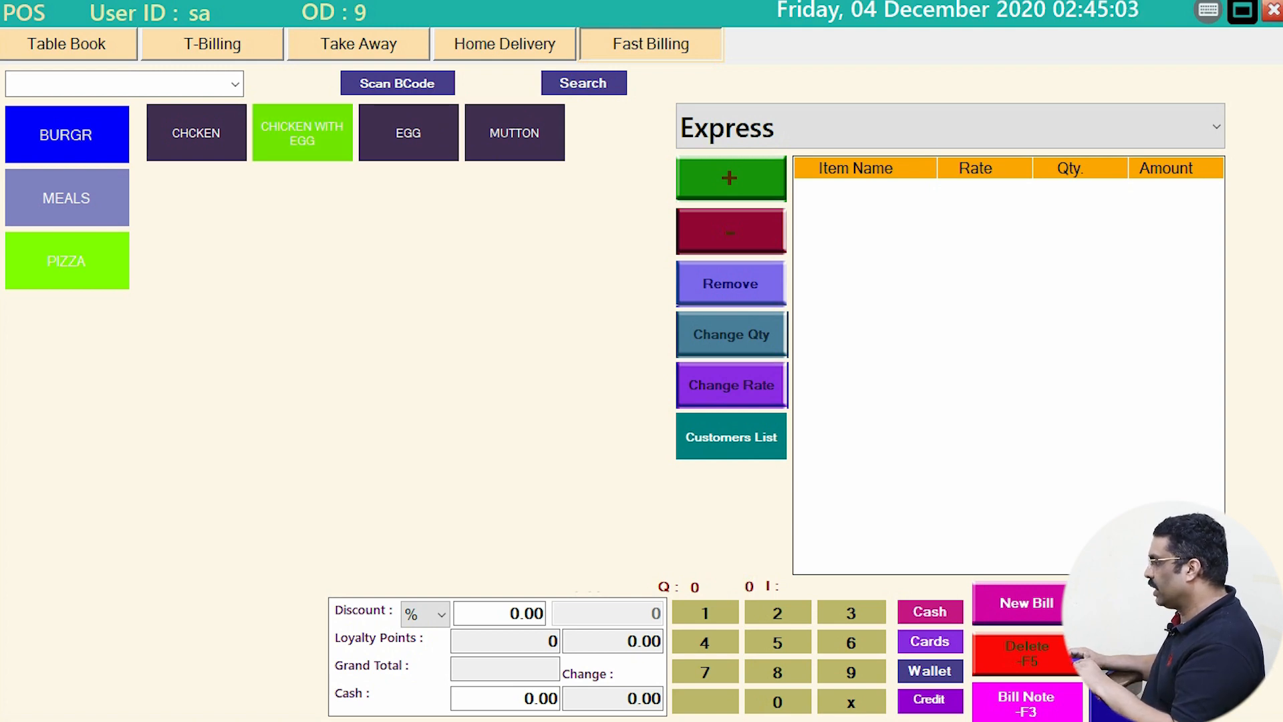
{"action": "left_click", "coordinate": [302, 133]}
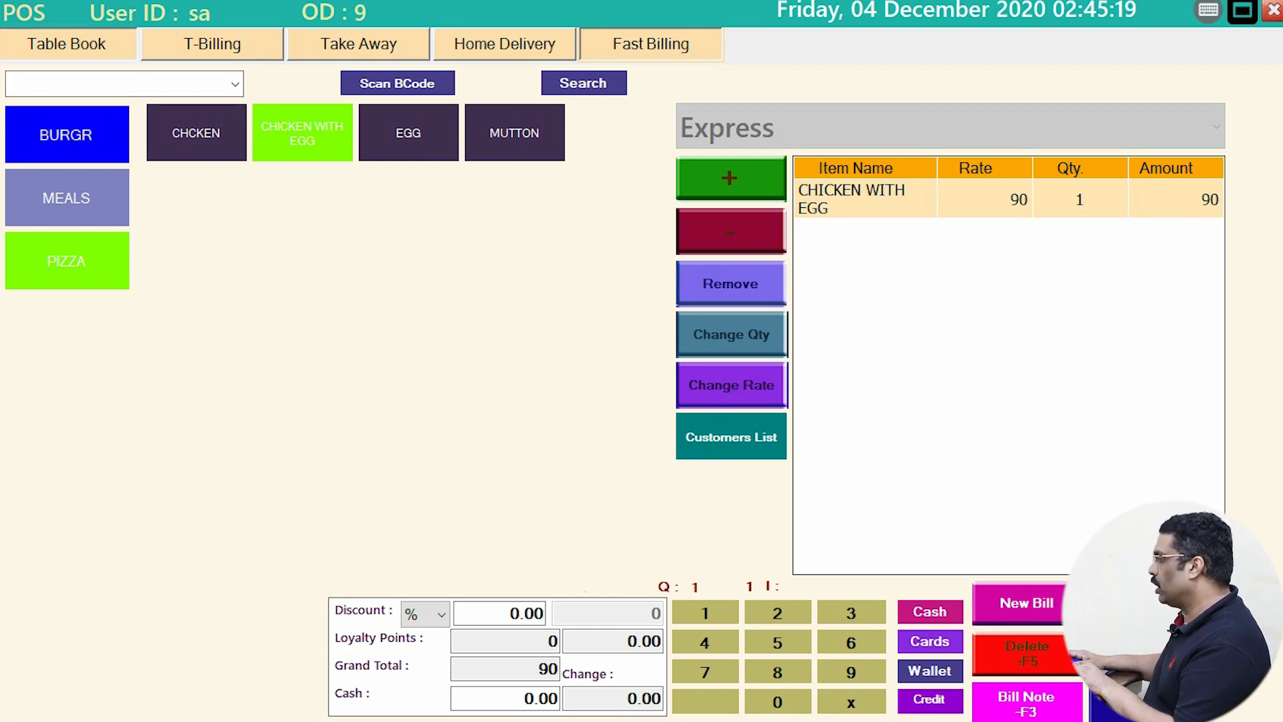
- Check CHICKEN WITH EGG under PIZZA in Table Book, then return to the Back Office
{"action": "left_click", "coordinate": [67, 44]}
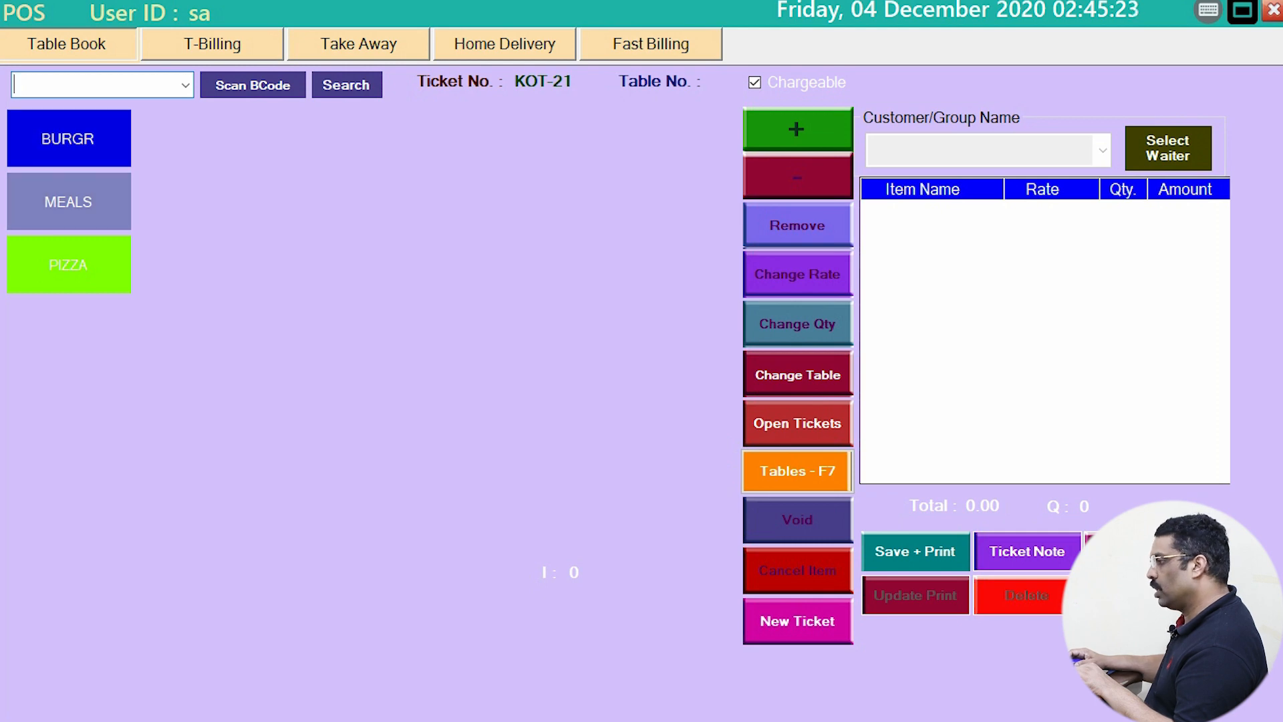
{"action": "left_click", "coordinate": [68, 265]}
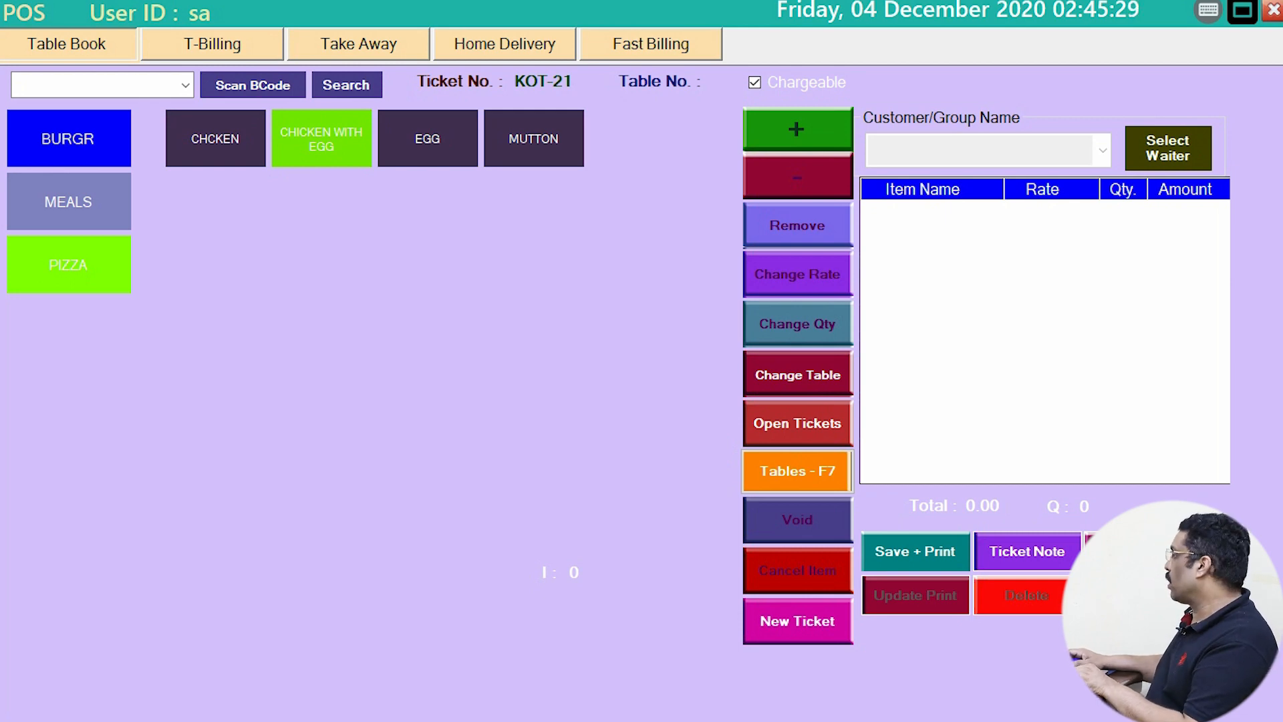
{"action": "left_click", "coordinate": [1242, 10]}
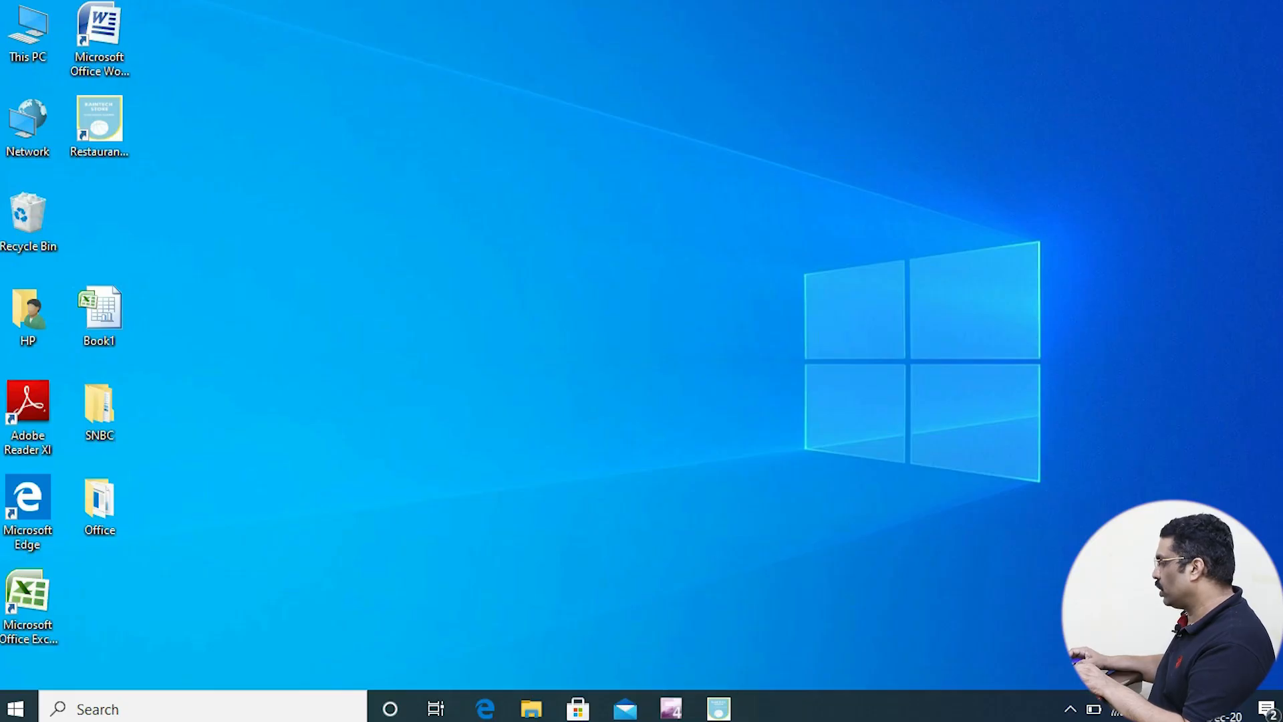
{"action": "mouse_move", "coordinate": [671, 708]}
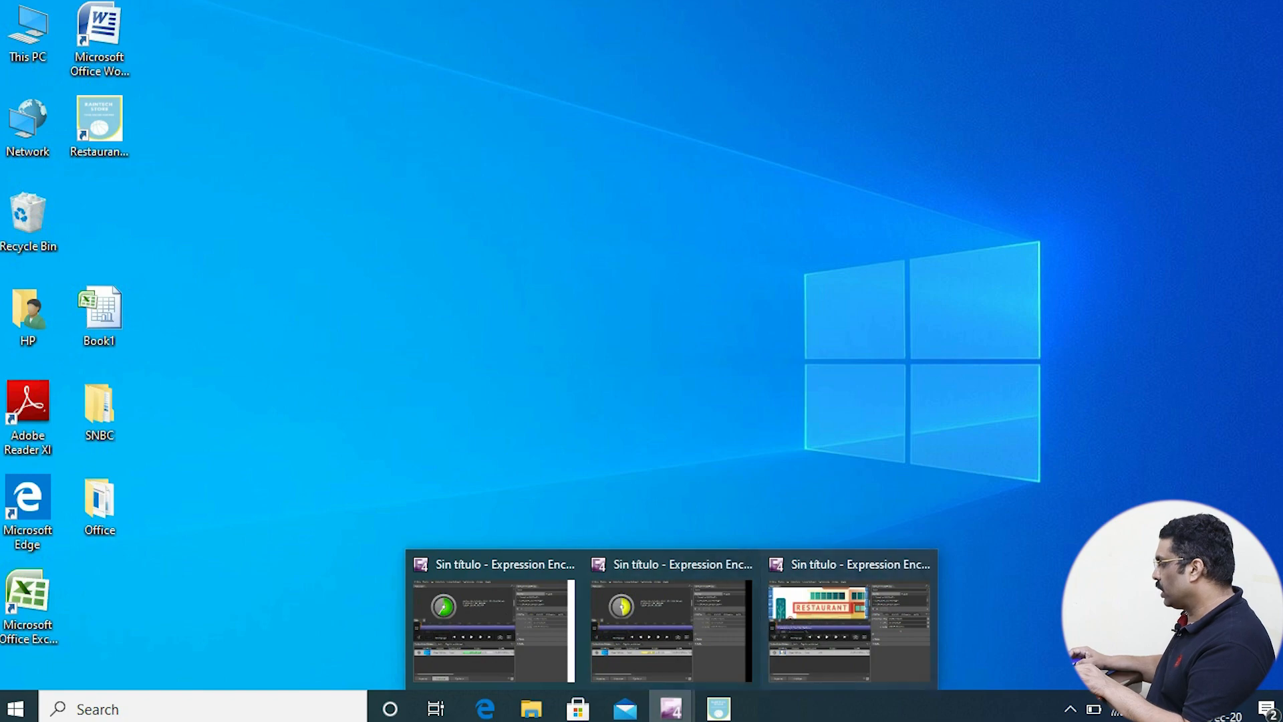
{"action": "mouse_move", "coordinate": [718, 709]}
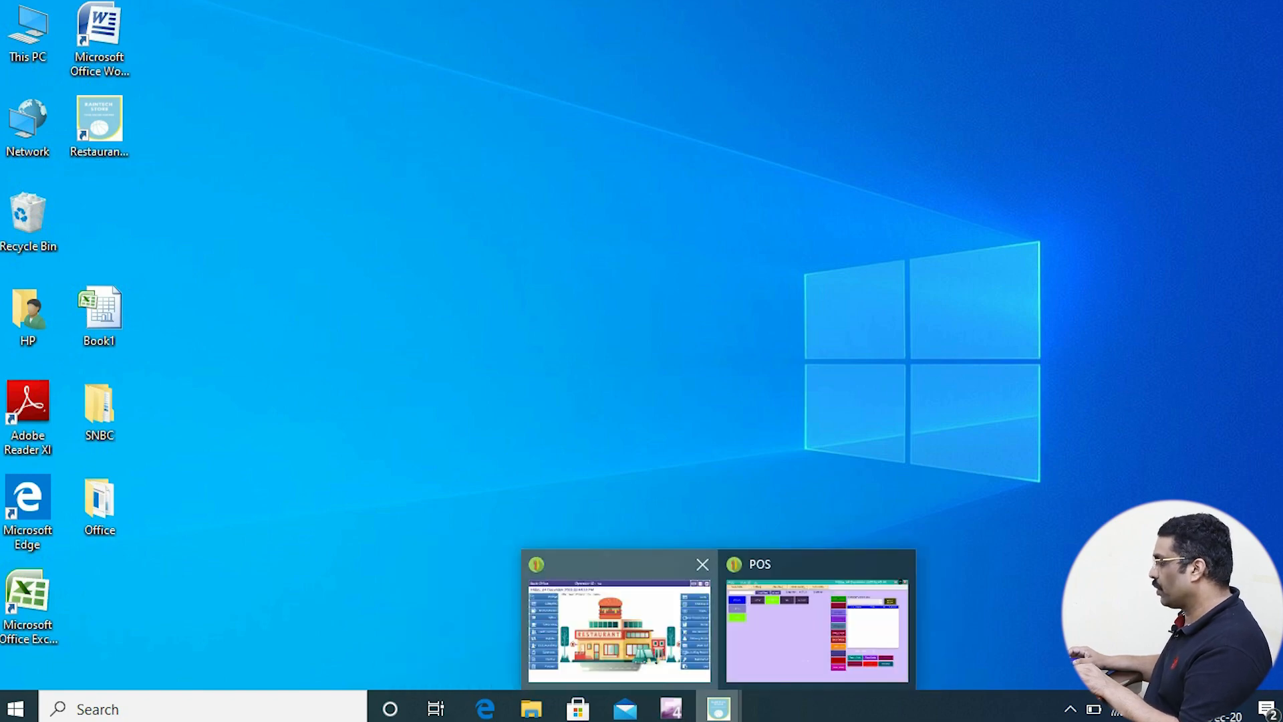
{"action": "left_click", "coordinate": [618, 625]}
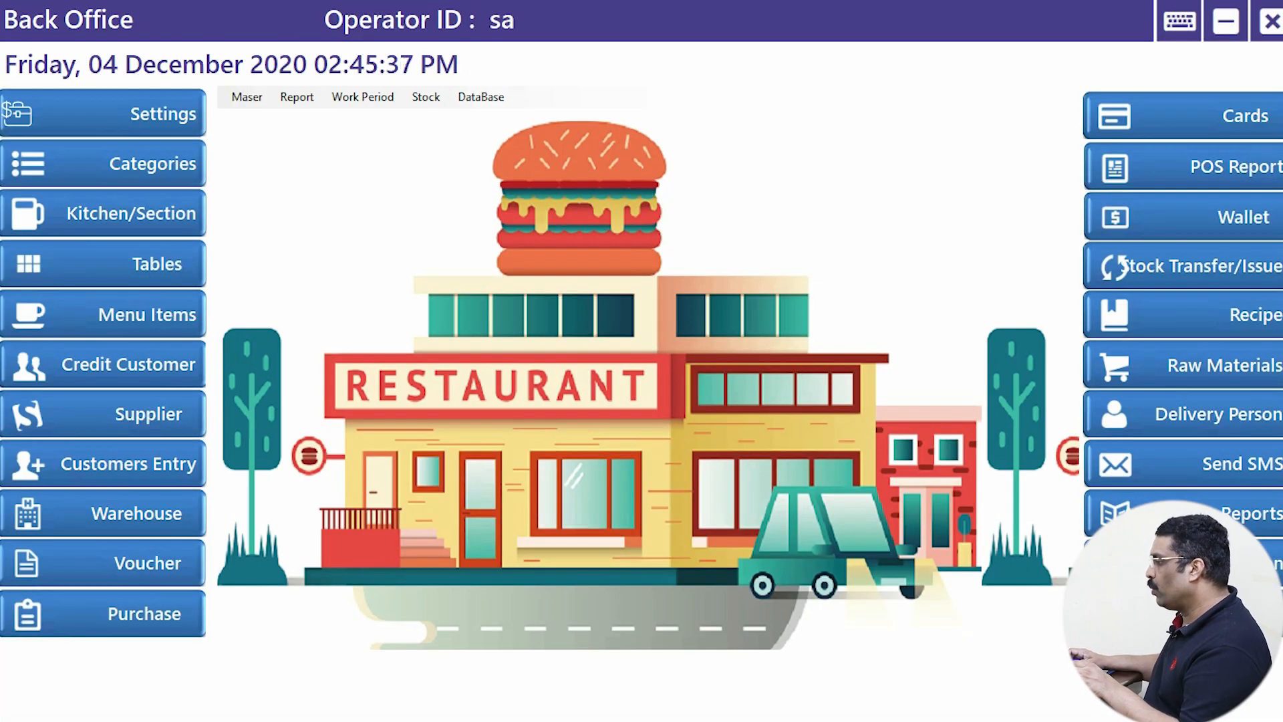
{"action": "left_click", "coordinate": [104, 314]}
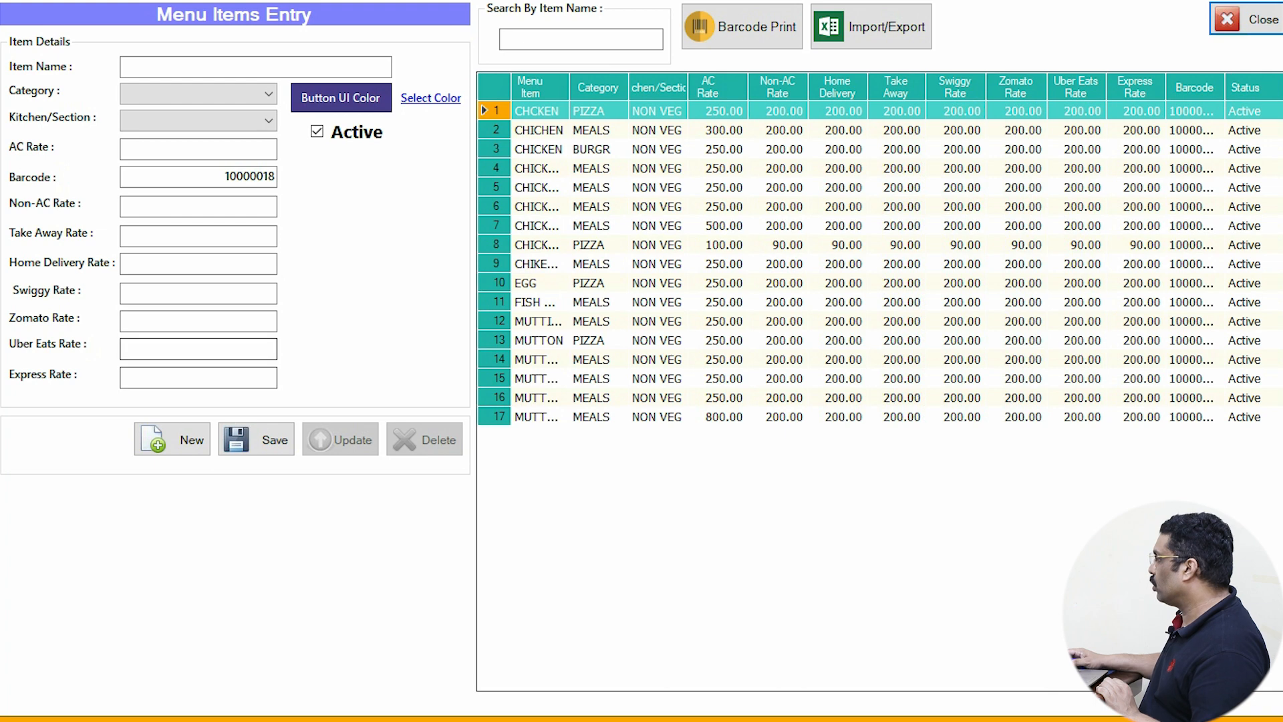
{"action": "left_click", "coordinate": [871, 27]}
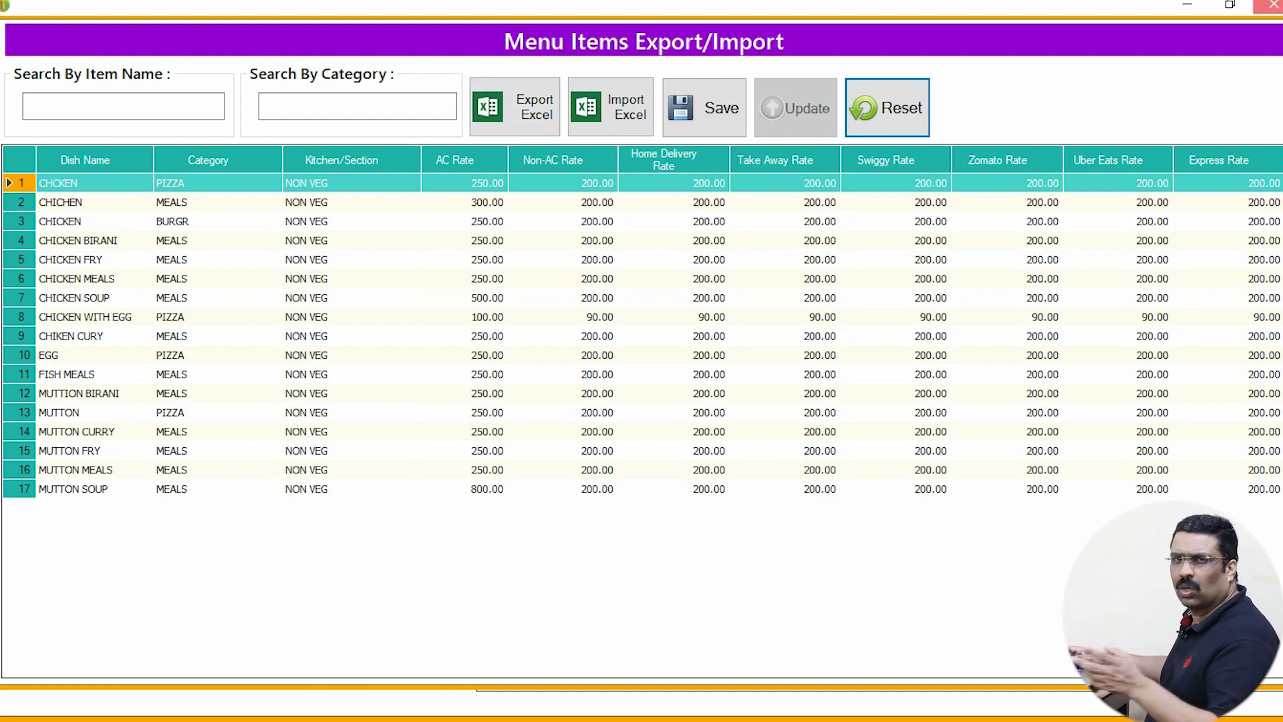
{"action": "left_click", "coordinate": [1273, 5]}
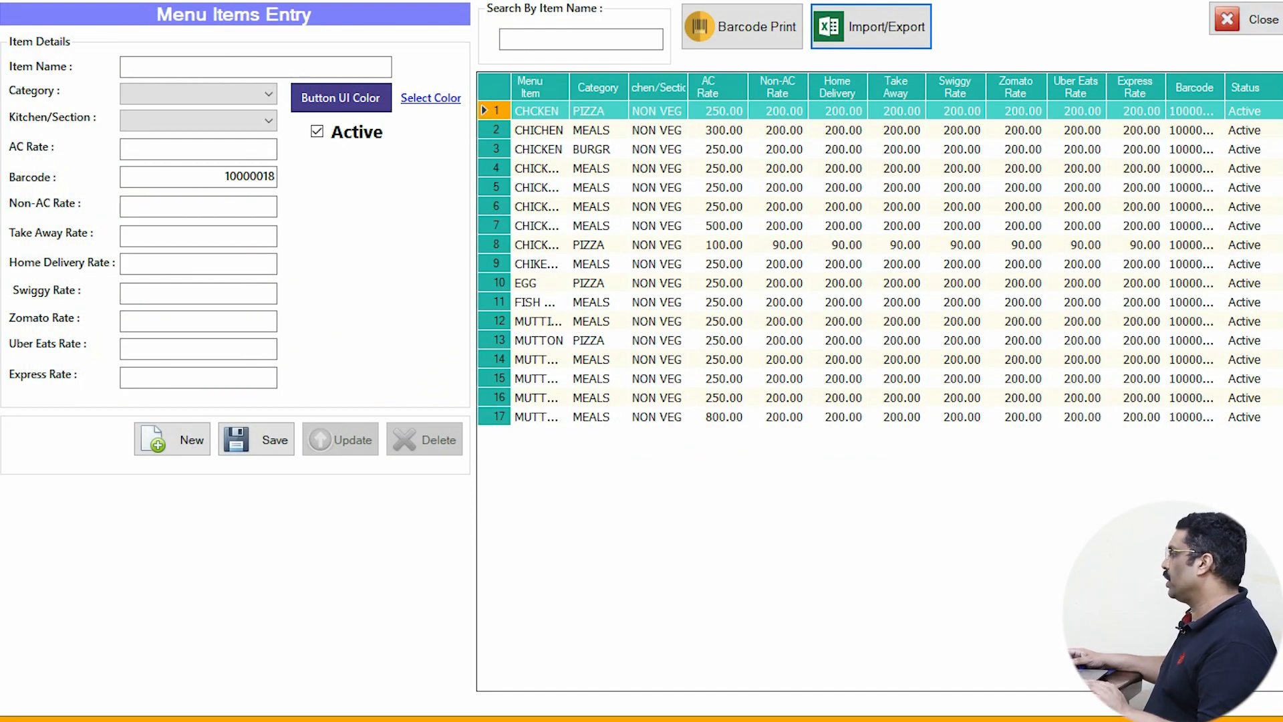
{"action": "left_click", "coordinate": [1245, 18]}
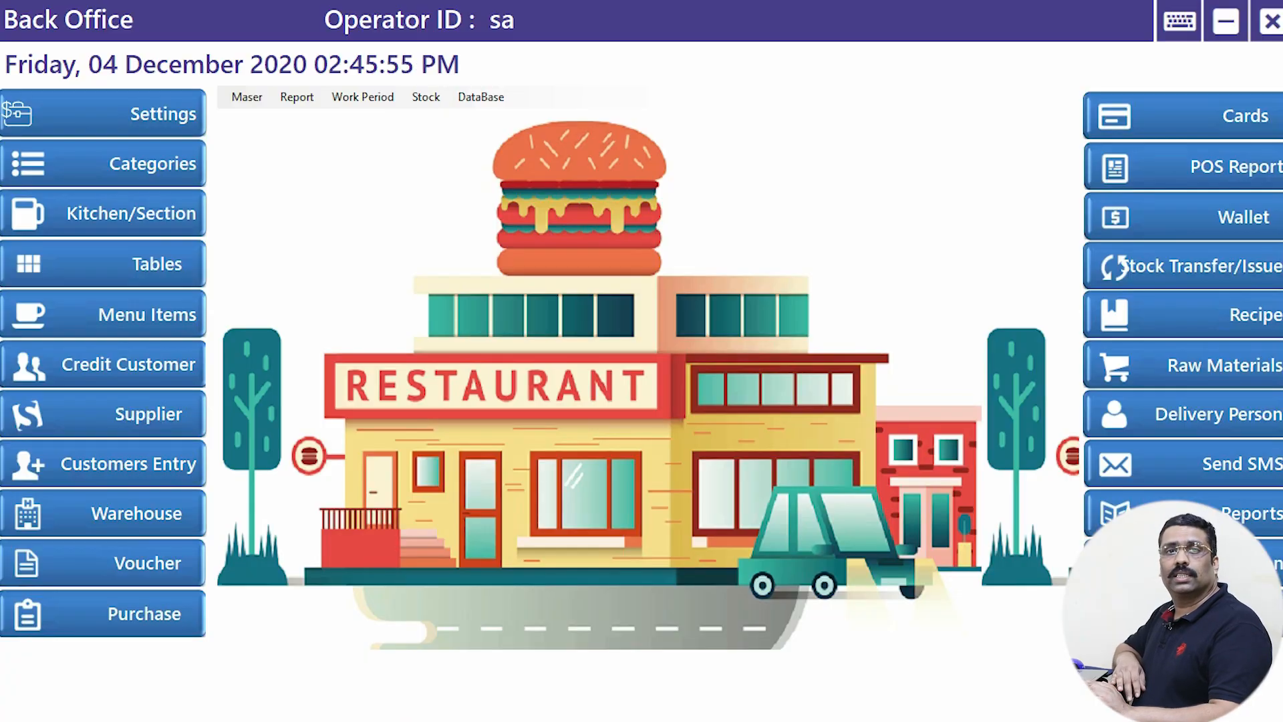